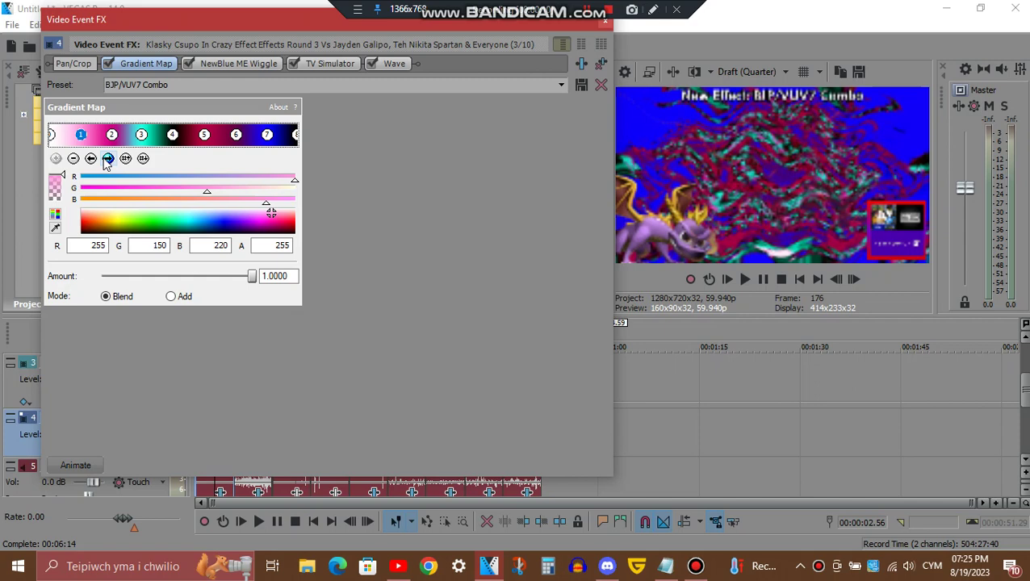
- Examine the colour values of the Gradient Map control points in the first clip's BJP/VUV7 Combo preset, one after another through the last
{"action": "left_click", "coordinate": [108, 160]}
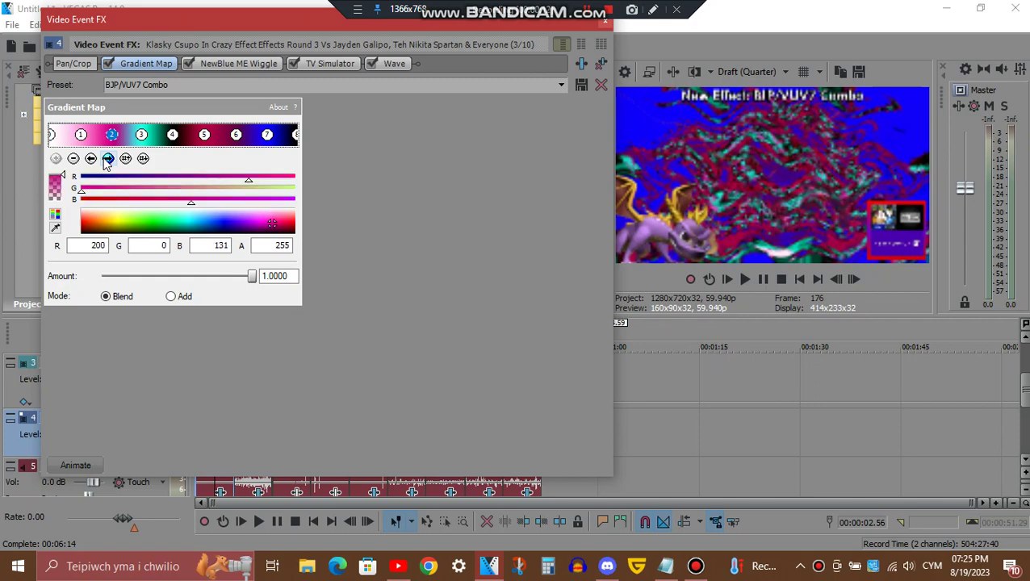
{"action": "left_click", "coordinate": [108, 159]}
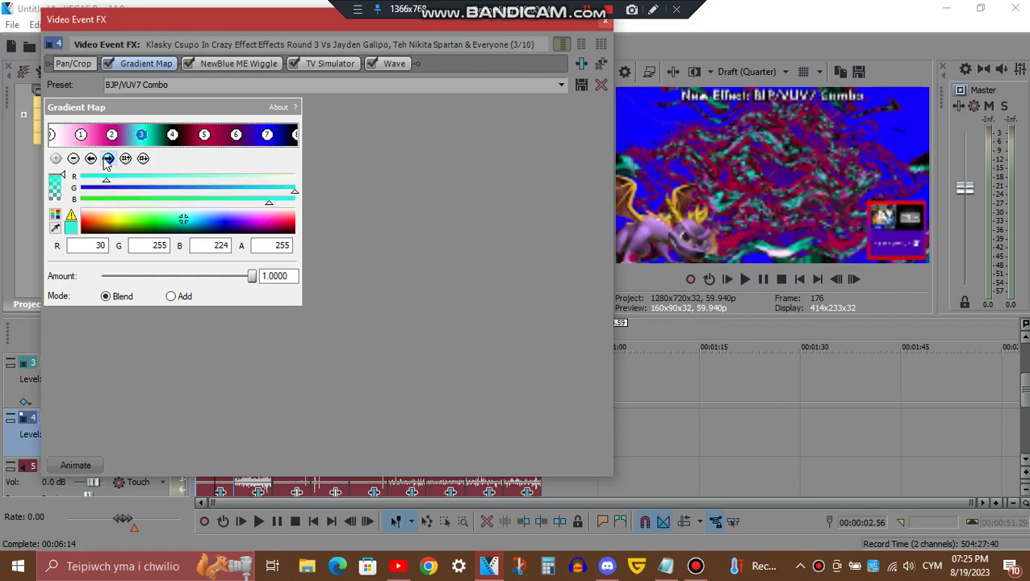
{"action": "left_click", "coordinate": [108, 159]}
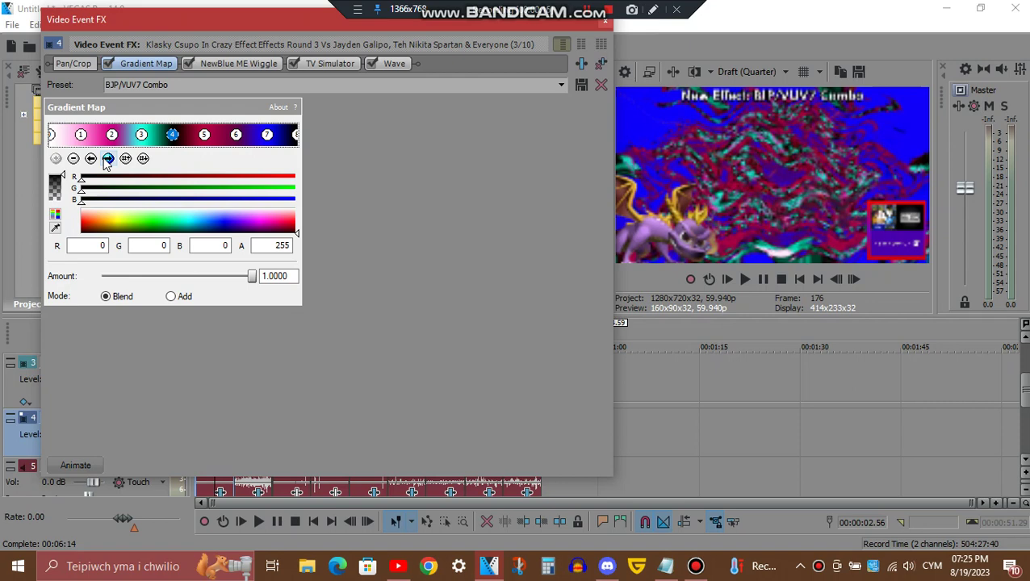
{"action": "left_click", "coordinate": [108, 159]}
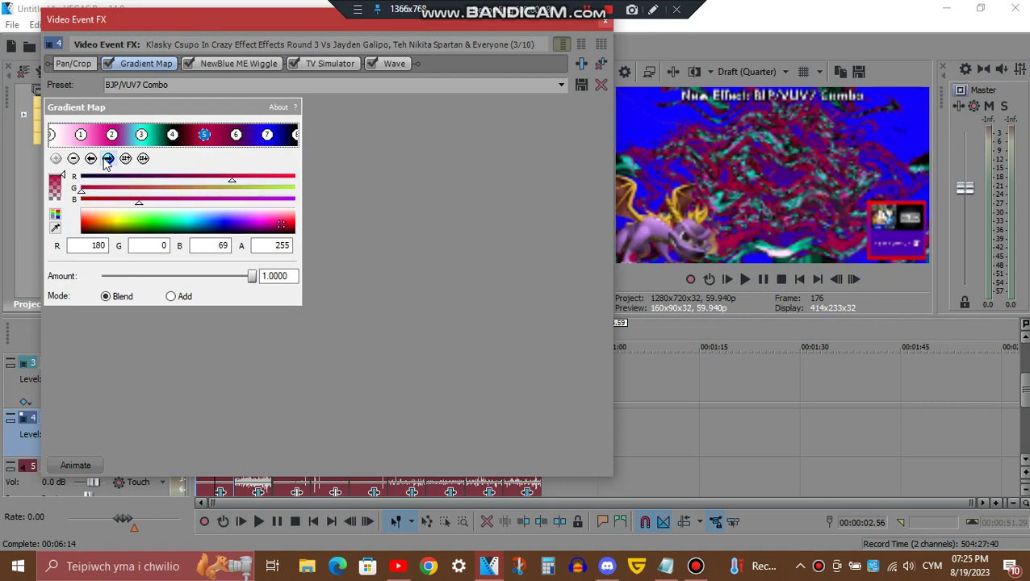
{"action": "left_click", "coordinate": [109, 159]}
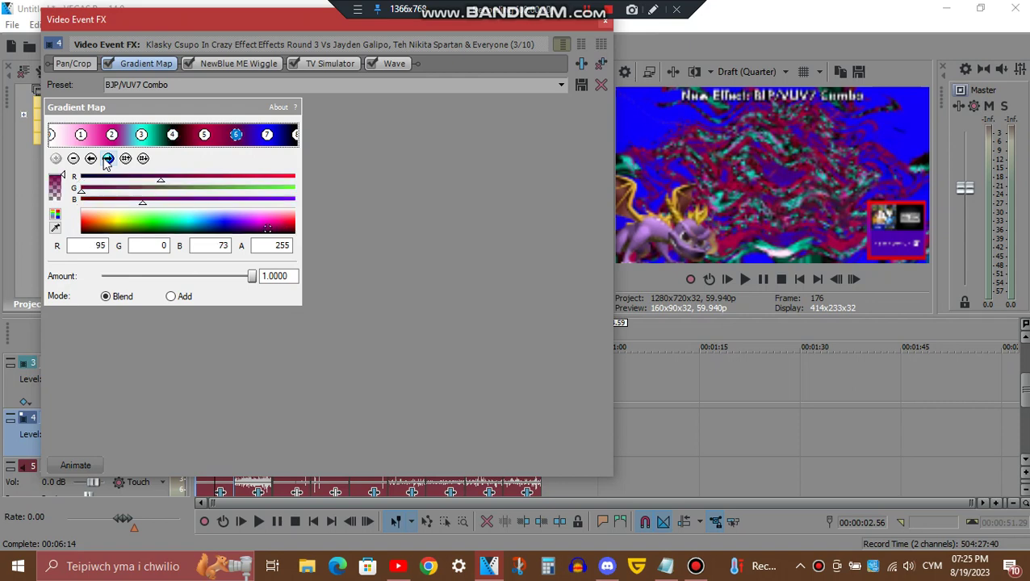
{"action": "left_click", "coordinate": [109, 159]}
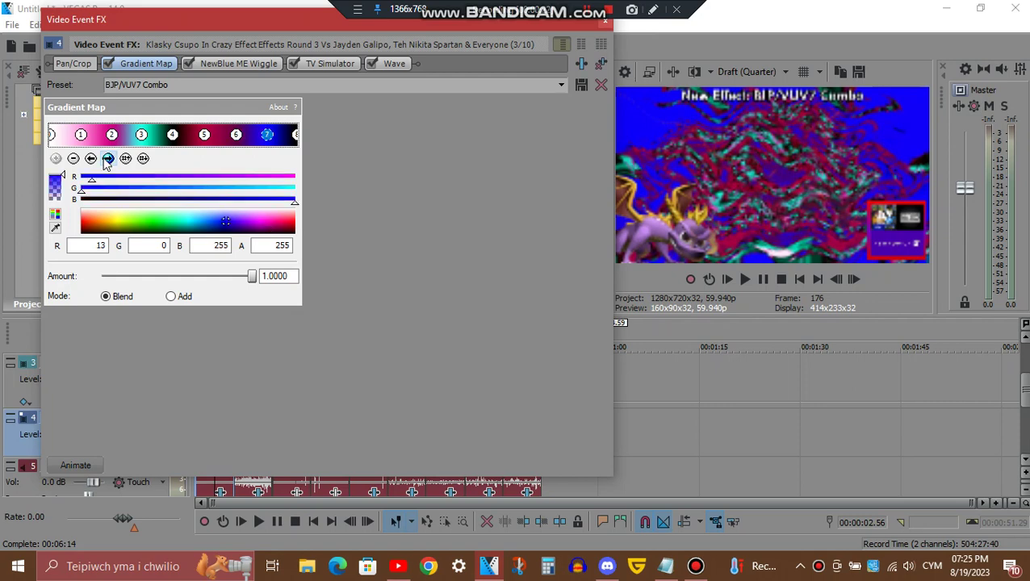
{"action": "left_click", "coordinate": [109, 159]}
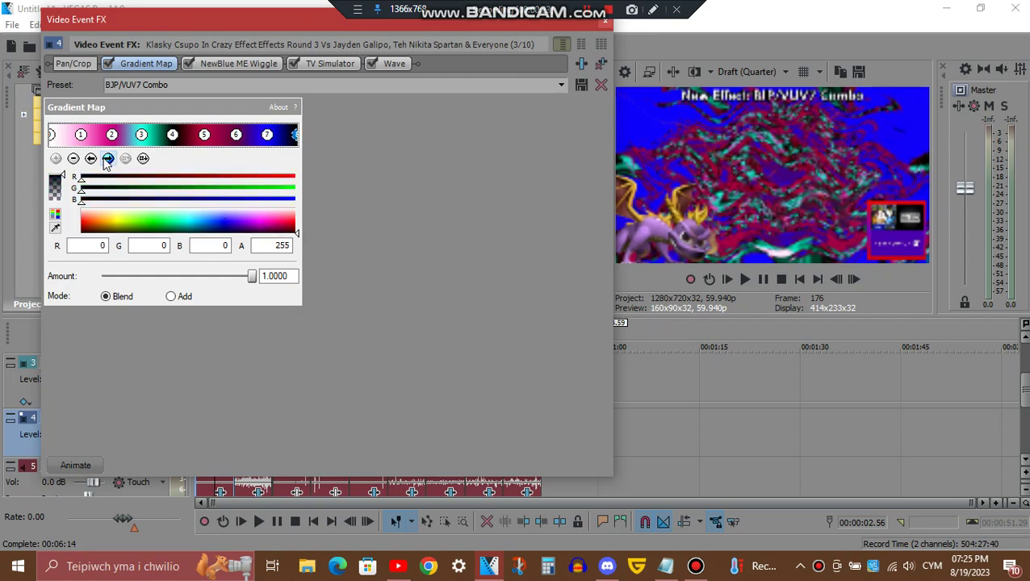
- Review the first clip's NewBlue ME Wiggle, TV Simulator and Wave settings, and close its video effects
{"action": "left_click", "coordinate": [256, 62]}
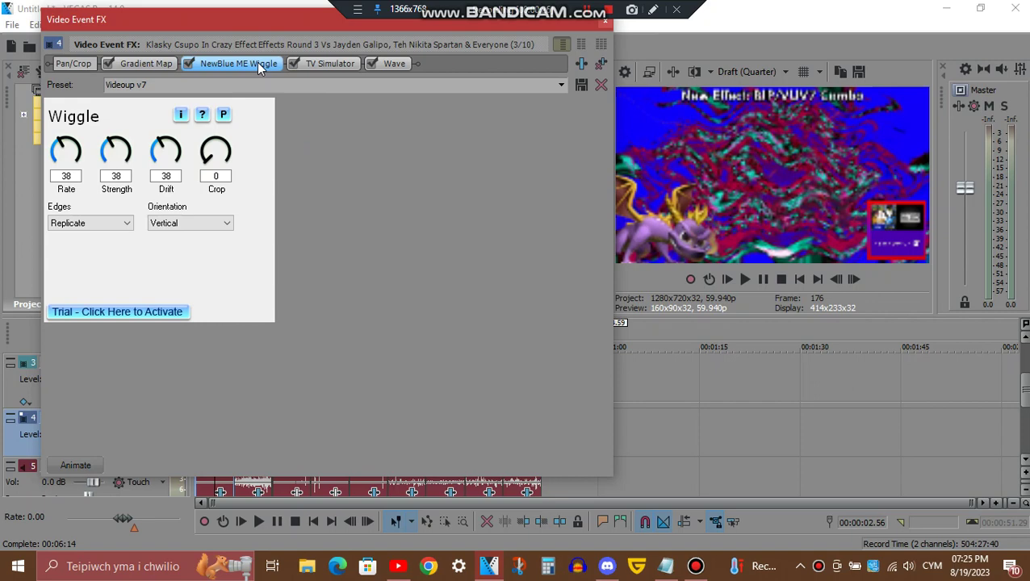
{"action": "left_click", "coordinate": [341, 62]}
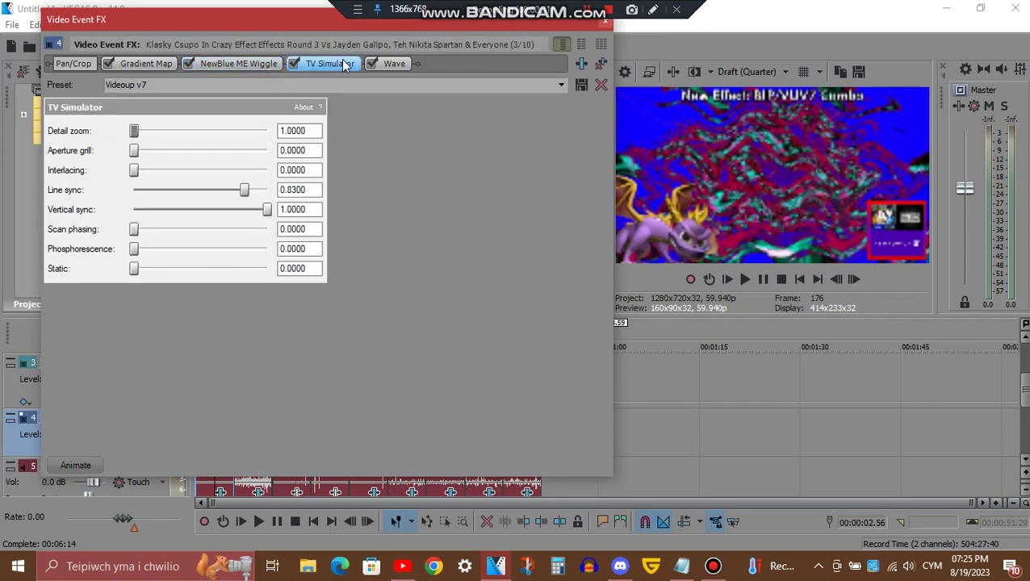
{"action": "left_click", "coordinate": [395, 65]}
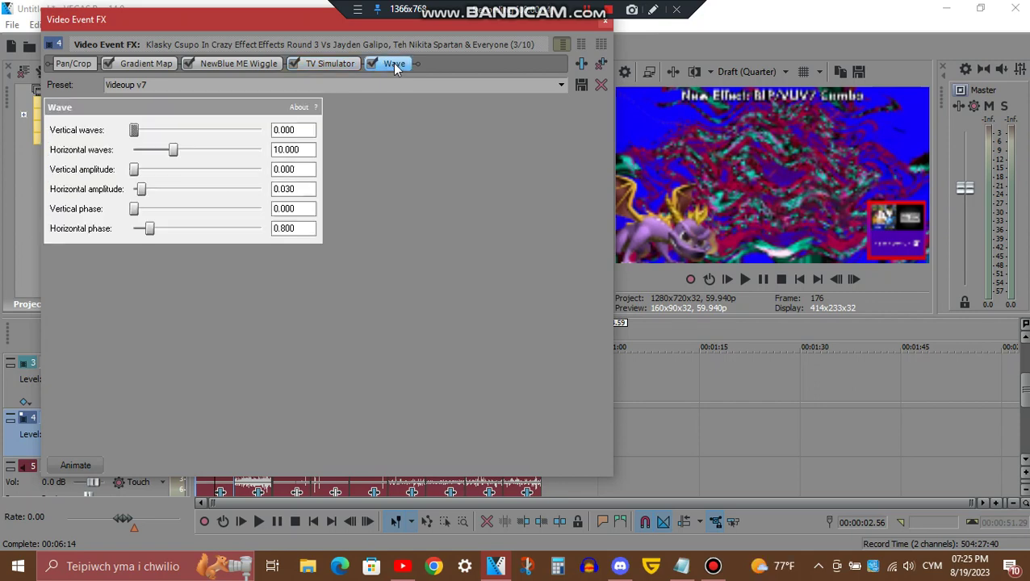
{"action": "left_click", "coordinate": [606, 26]}
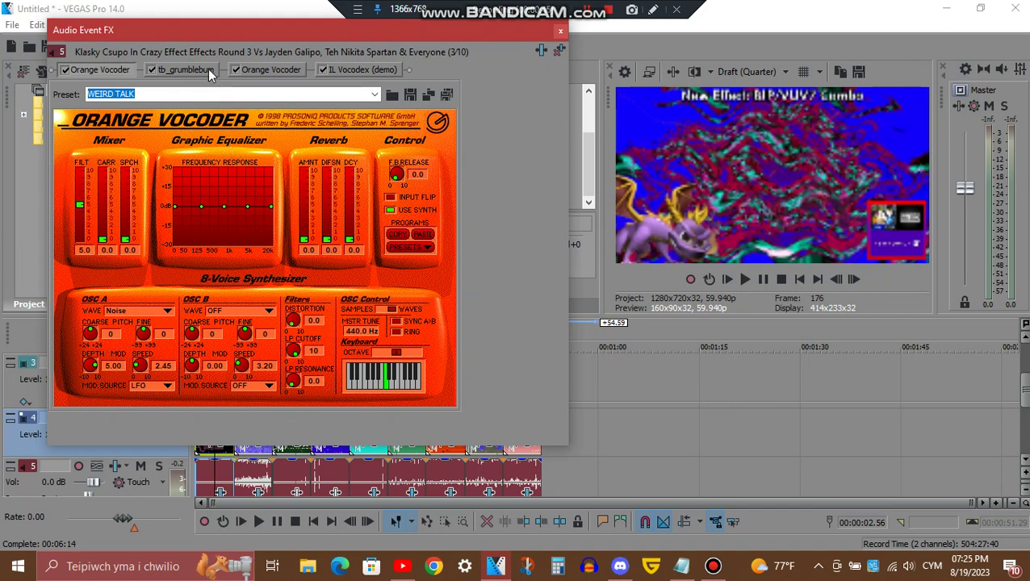
- Review the tb_grumblebum, second Orange Vocoder and full IL Vocodex settings on the first clip's audio, and close its audio effects
{"action": "left_click", "coordinate": [208, 69]}
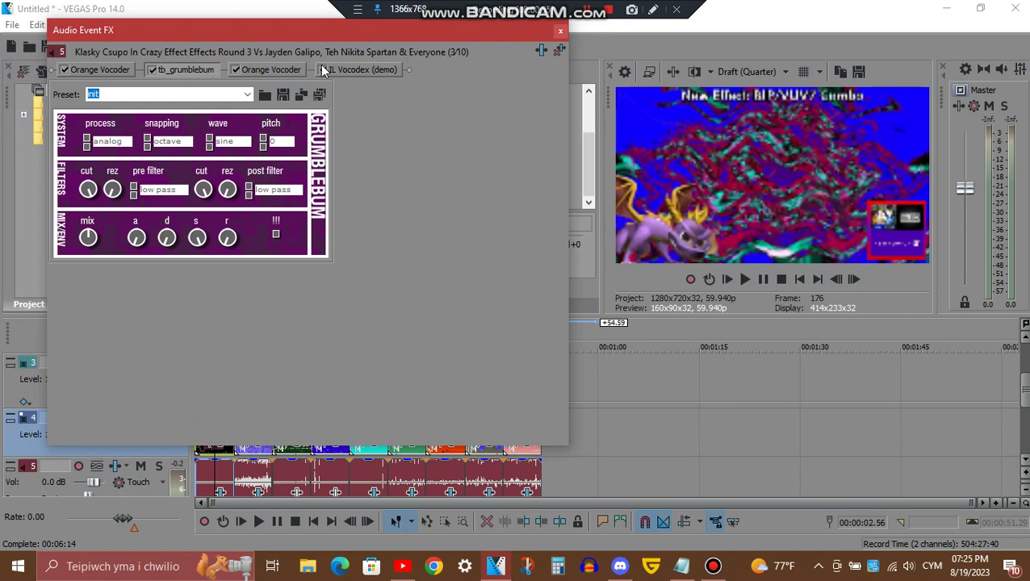
{"action": "left_click", "coordinate": [300, 70]}
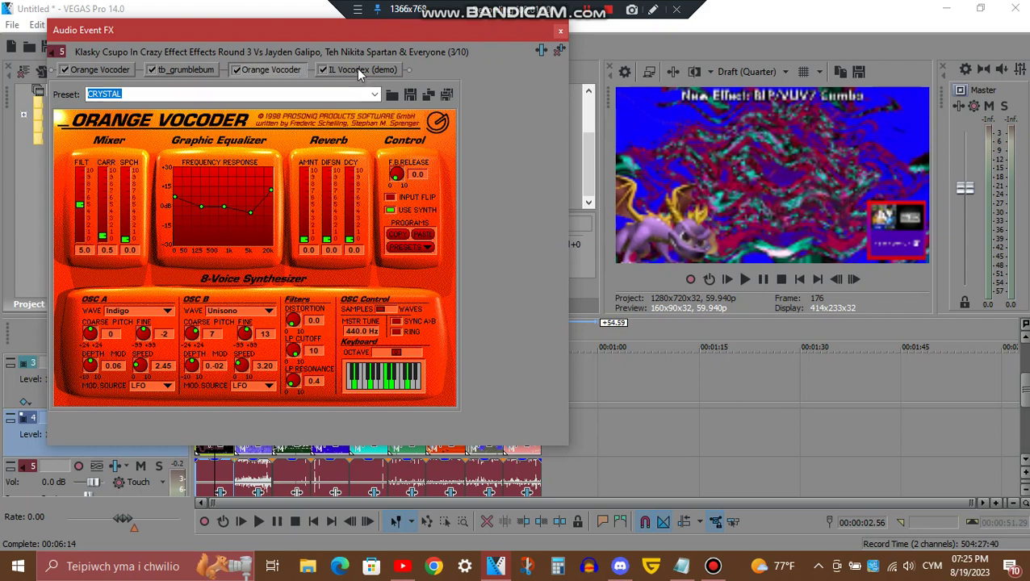
{"action": "left_click", "coordinate": [359, 70]}
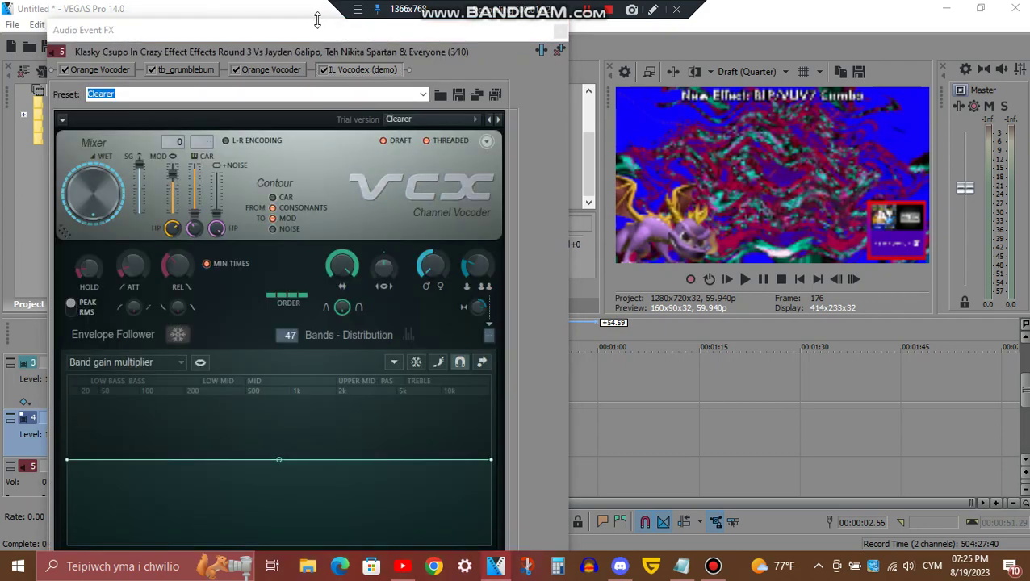
{"action": "left_click_drag", "start_coordinate": [317, 19], "coordinate": [344, 54]}
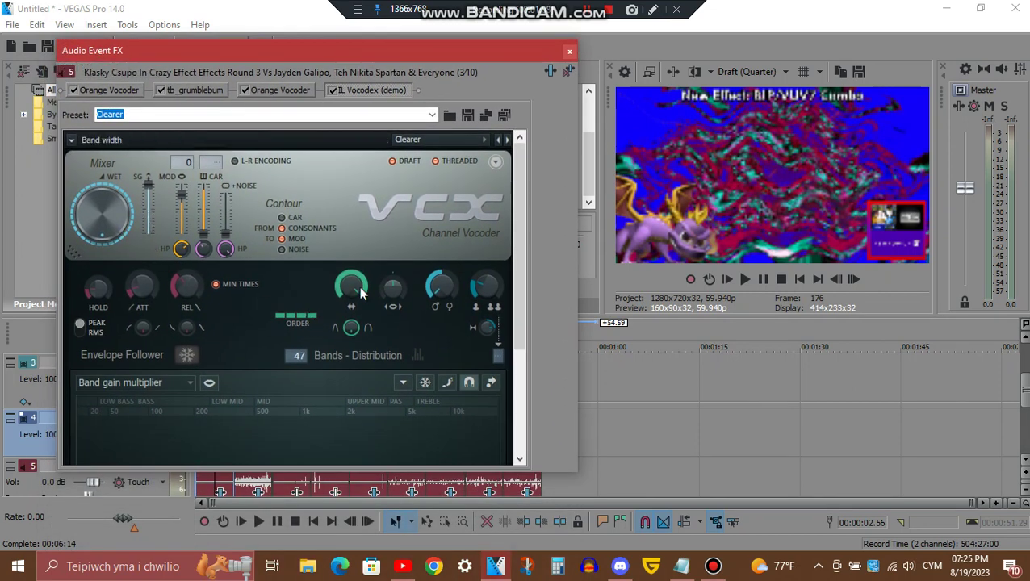
{"action": "scroll", "coordinate": [524, 307], "scroll_direction": "down", "scroll_amount": 3}
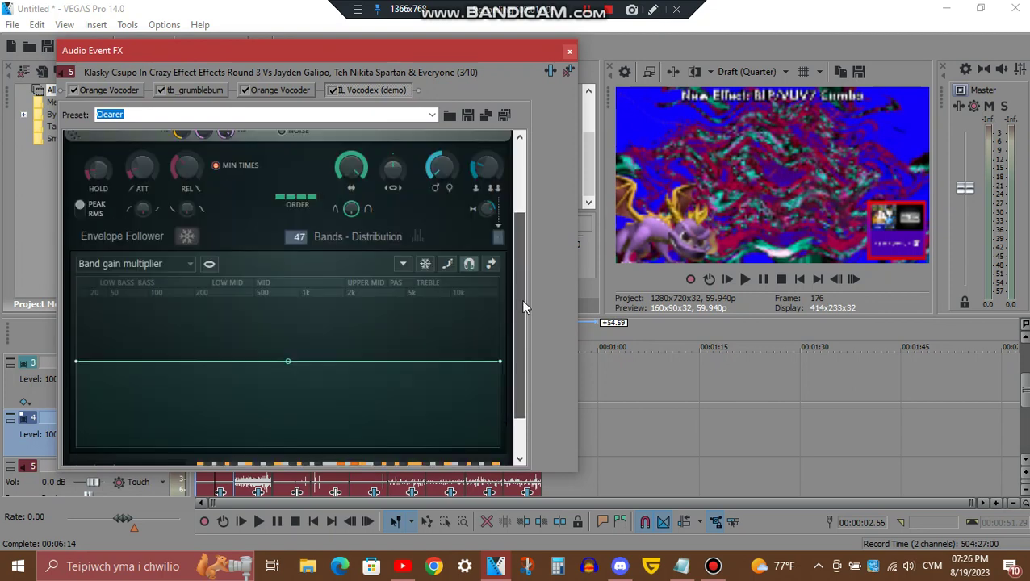
{"action": "scroll", "coordinate": [523, 307], "scroll_direction": "down", "scroll_amount": 1}
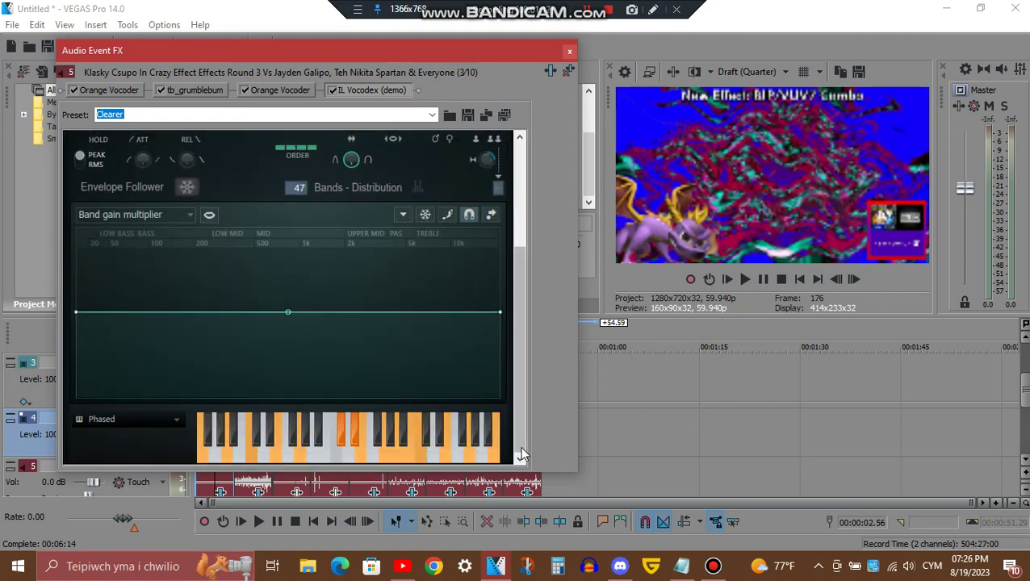
{"action": "left_click", "coordinate": [570, 52]}
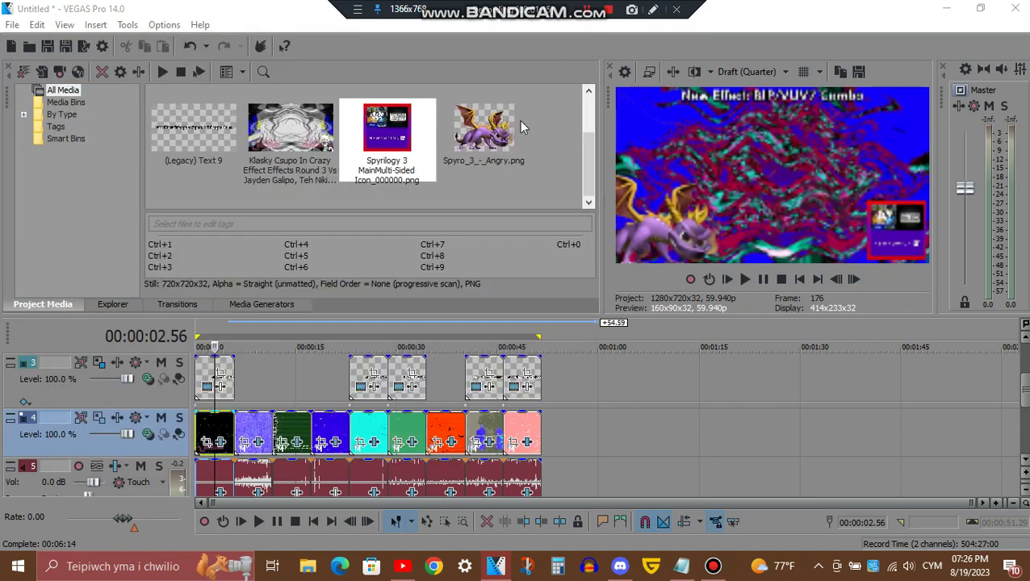
- Examine the cyan fifth clip's Gradient Map control point colours and TV Simulator settings in its video effects
{"action": "left_click", "coordinate": [368, 435]}
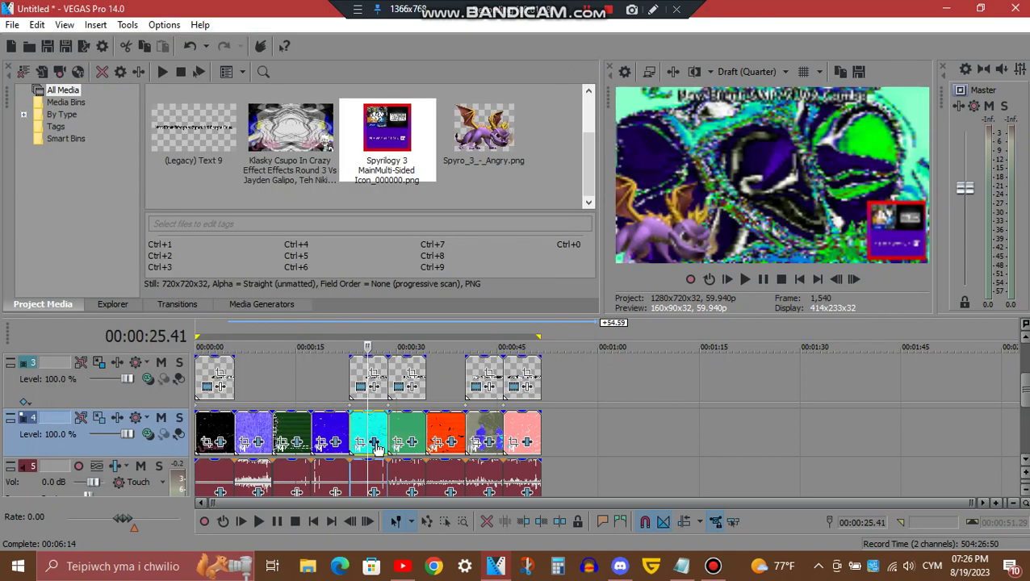
{"action": "left_click", "coordinate": [375, 444]}
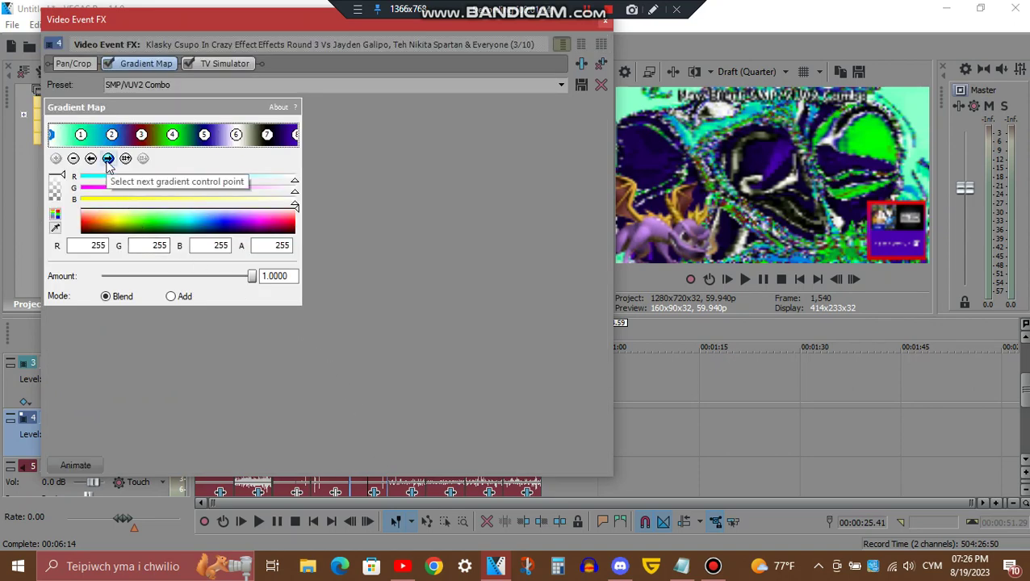
{"action": "left_click", "coordinate": [109, 159]}
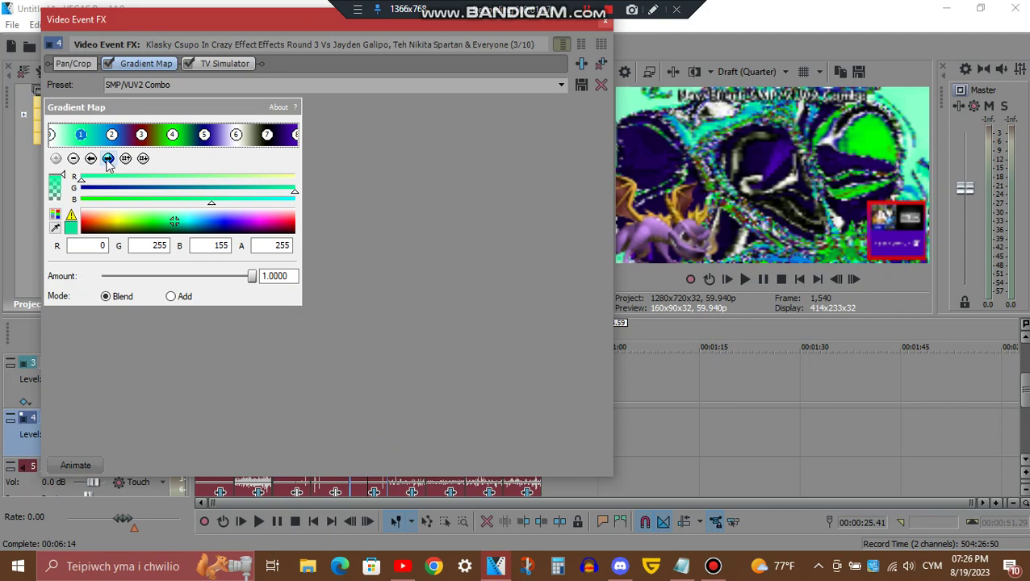
{"action": "left_click", "coordinate": [108, 159]}
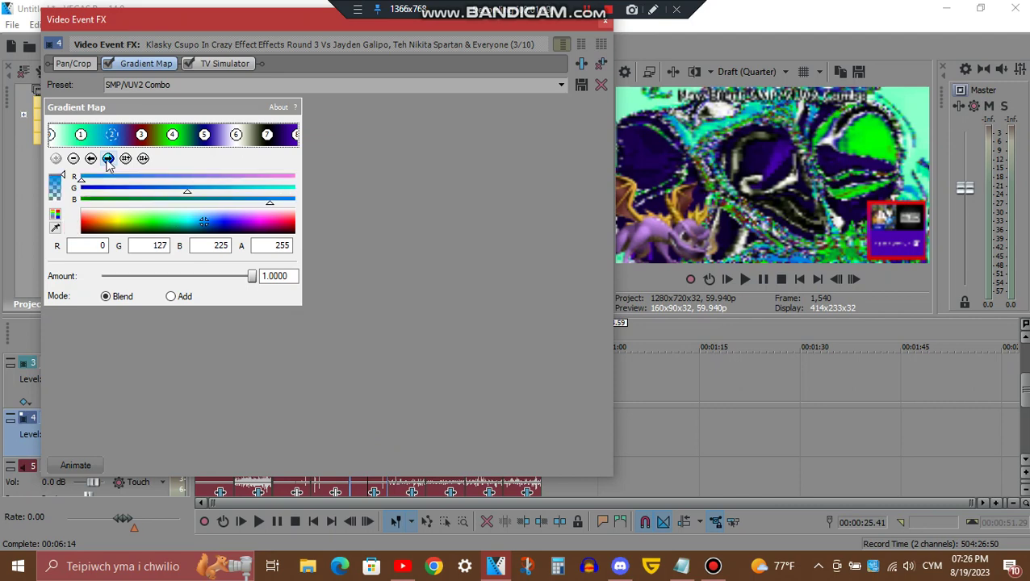
{"action": "left_click", "coordinate": [108, 159]}
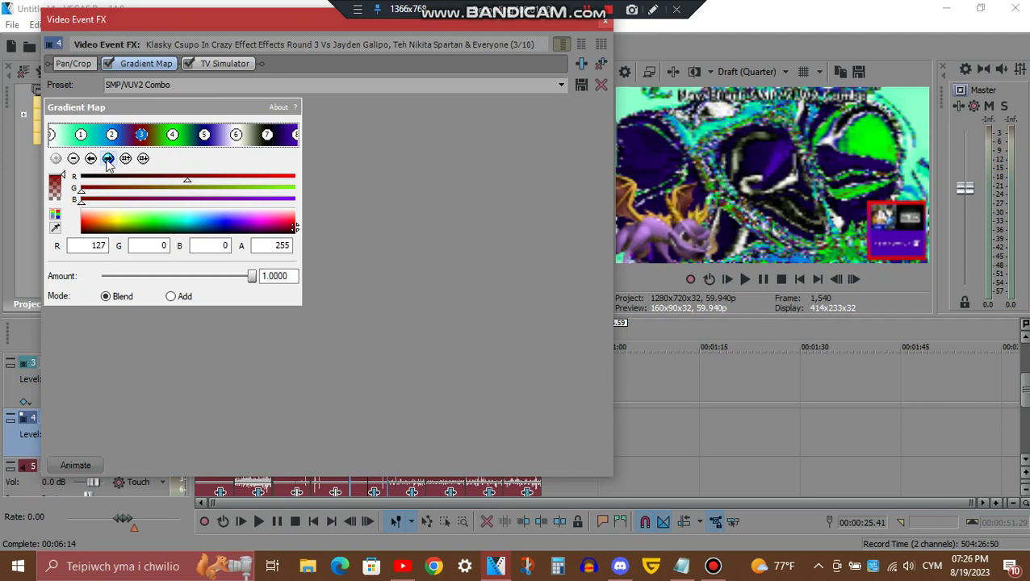
{"action": "left_click", "coordinate": [108, 159]}
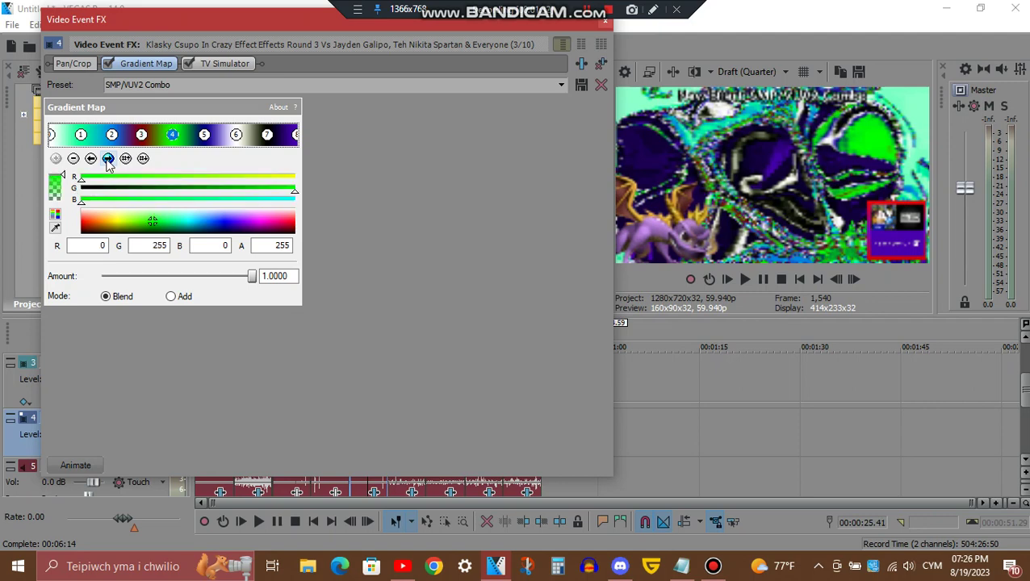
{"action": "left_click", "coordinate": [108, 159]}
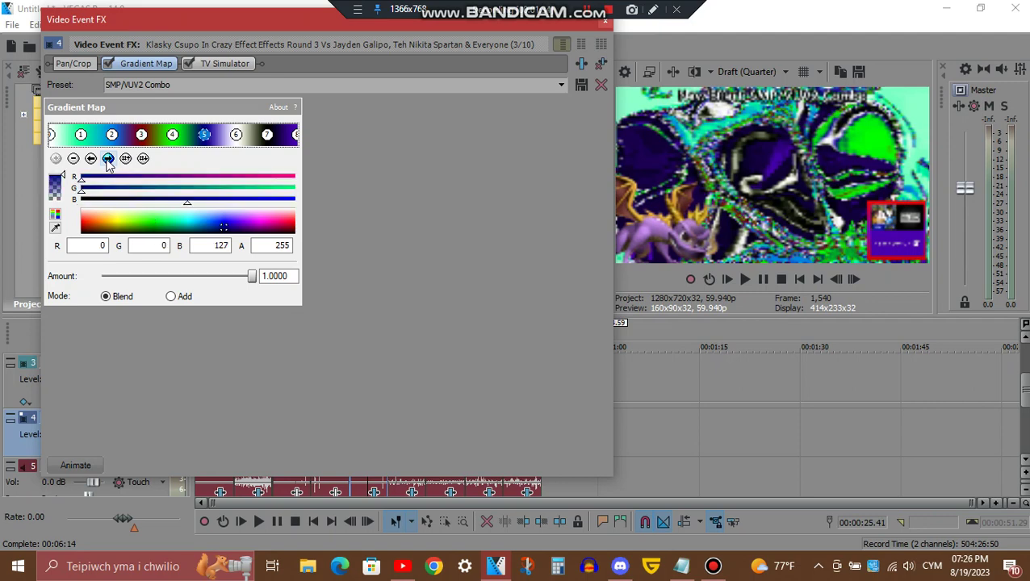
{"action": "left_click", "coordinate": [108, 159]}
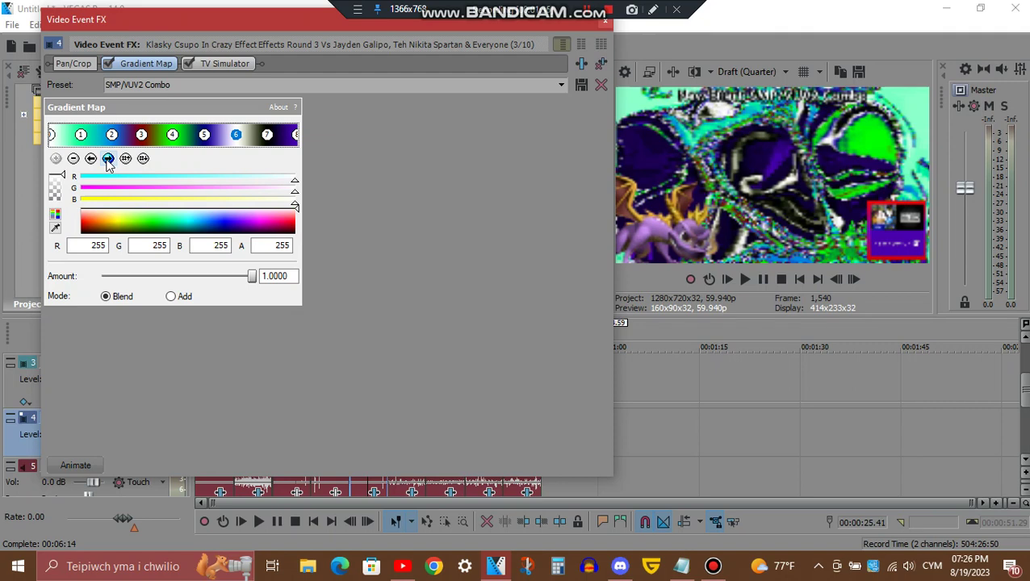
{"action": "left_click", "coordinate": [108, 159]}
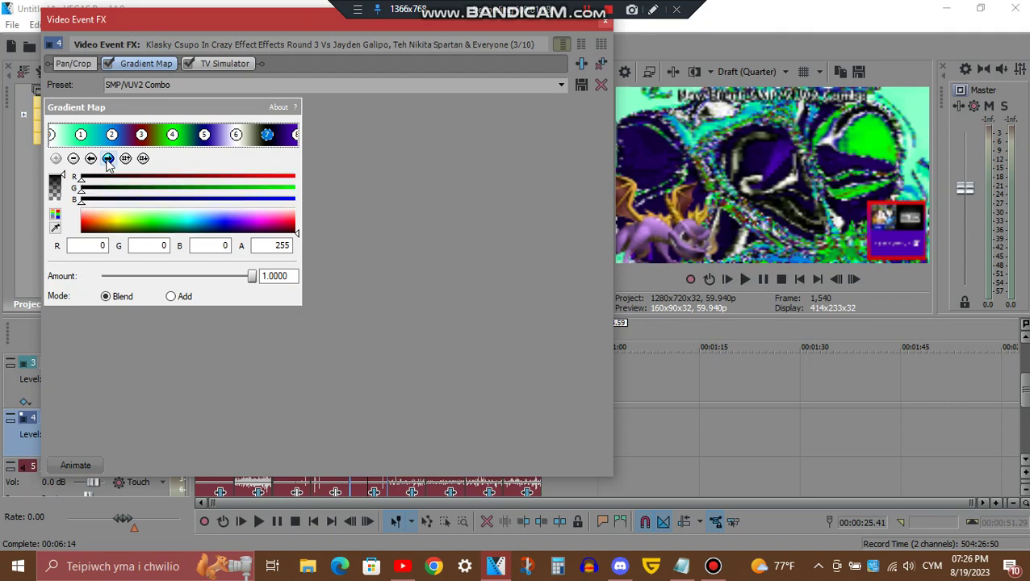
{"action": "left_click", "coordinate": [108, 159]}
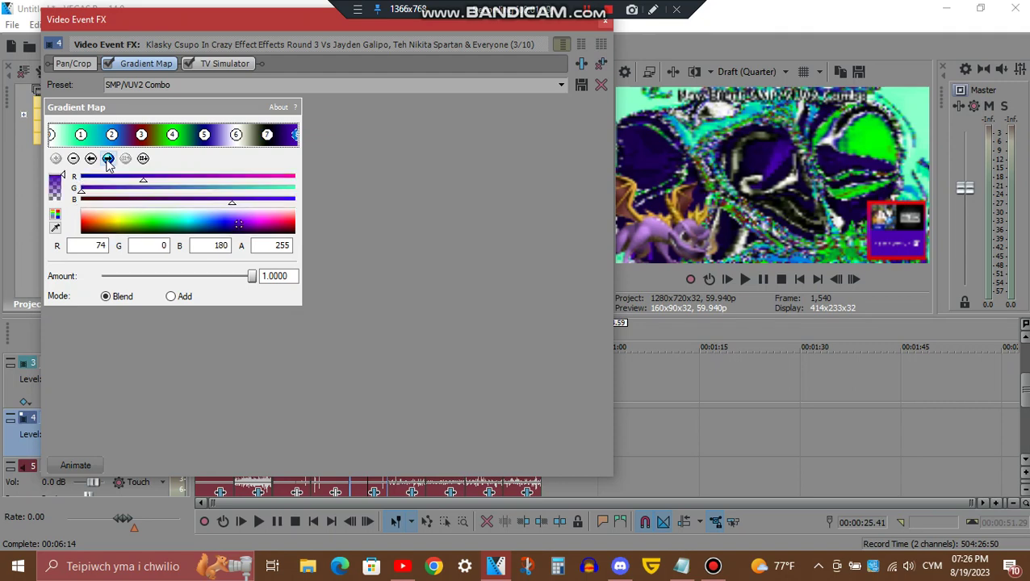
{"action": "left_click", "coordinate": [228, 65]}
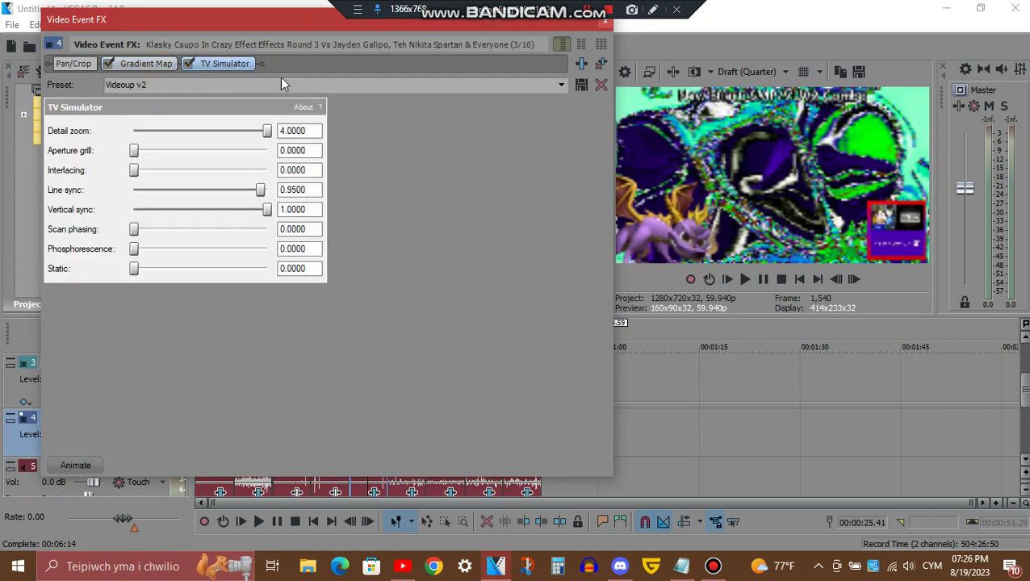
{"action": "left_click", "coordinate": [608, 25]}
- Open the audio effects of the fifth clip on track 5 and check the Pitch Shift semitone setting
{"action": "left_click", "coordinate": [376, 494]}
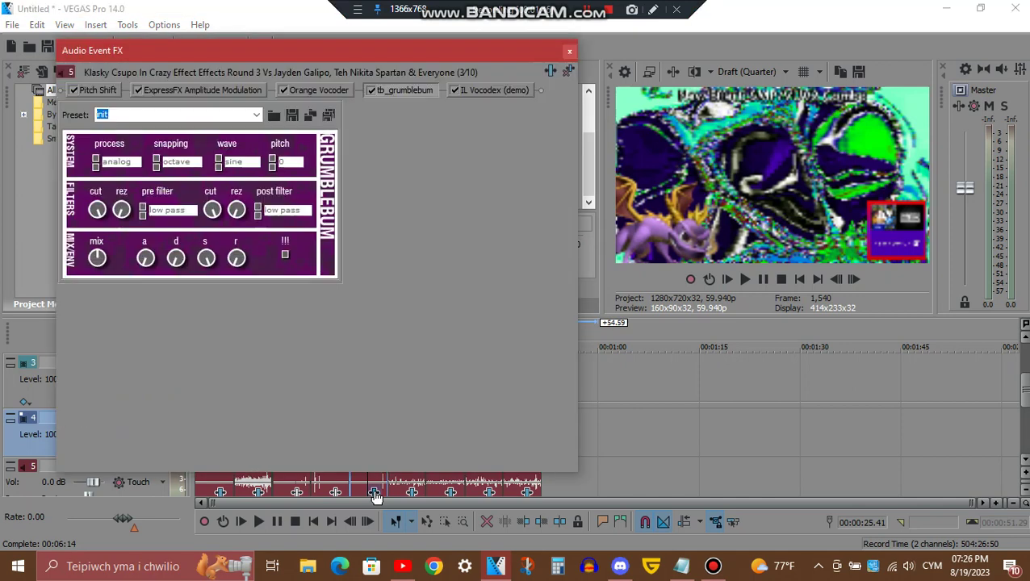
{"action": "left_click", "coordinate": [107, 92]}
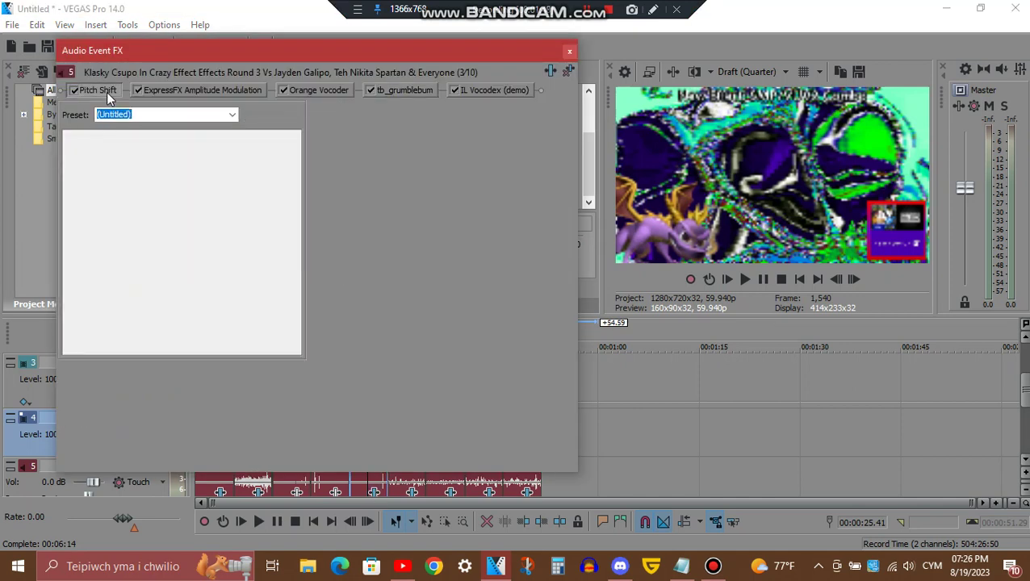
{"action": "left_click_drag", "start_coordinate": [260, 158], "coordinate": [241, 159]}
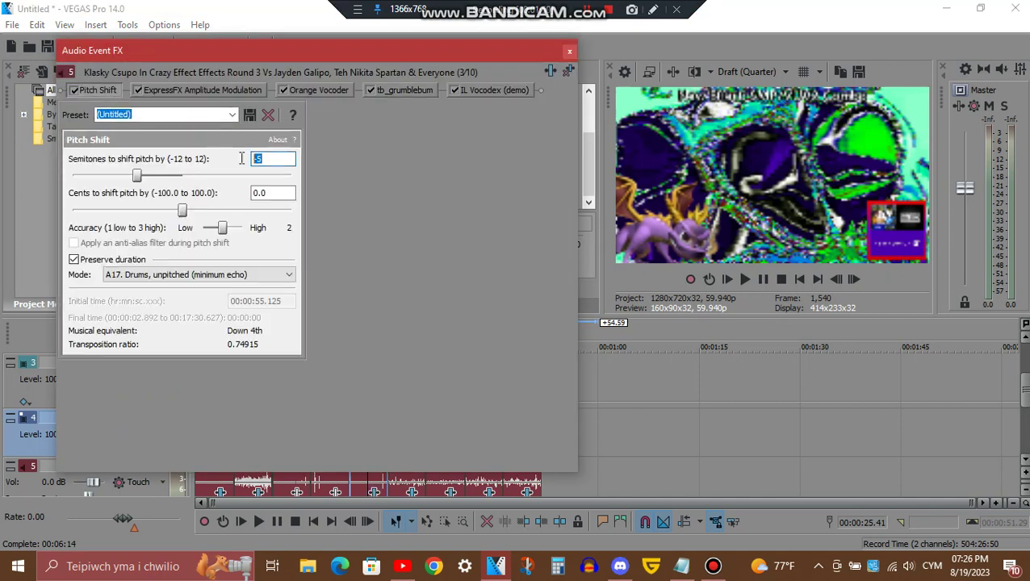
{"action": "left_click", "coordinate": [269, 159]}
- Inspect the rate, depth and modulation settings of ExpressFX Amplitude Modulation on the fifth clip's audio
{"action": "left_click", "coordinate": [212, 89]}
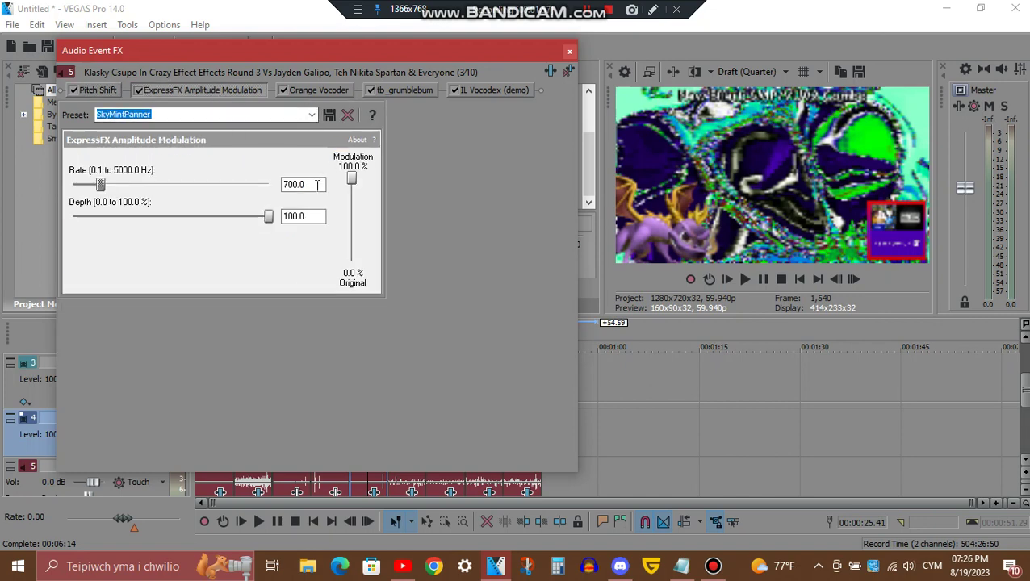
{"action": "double_click", "coordinate": [317, 185]}
{"action": "left_click", "coordinate": [317, 185]}
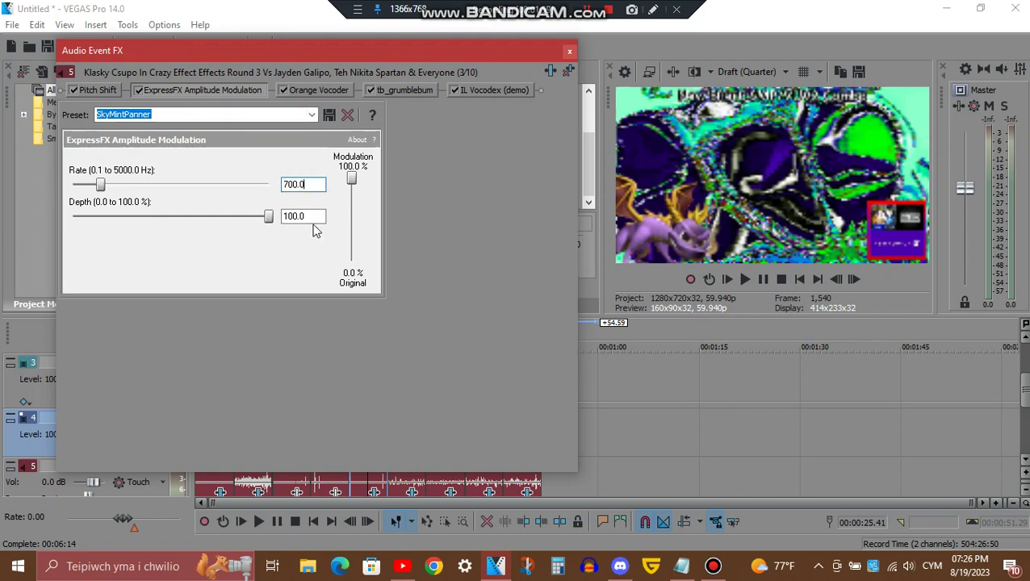
{"action": "double_click", "coordinate": [310, 217]}
{"action": "left_click", "coordinate": [310, 216]}
{"action": "left_click", "coordinate": [353, 179]}
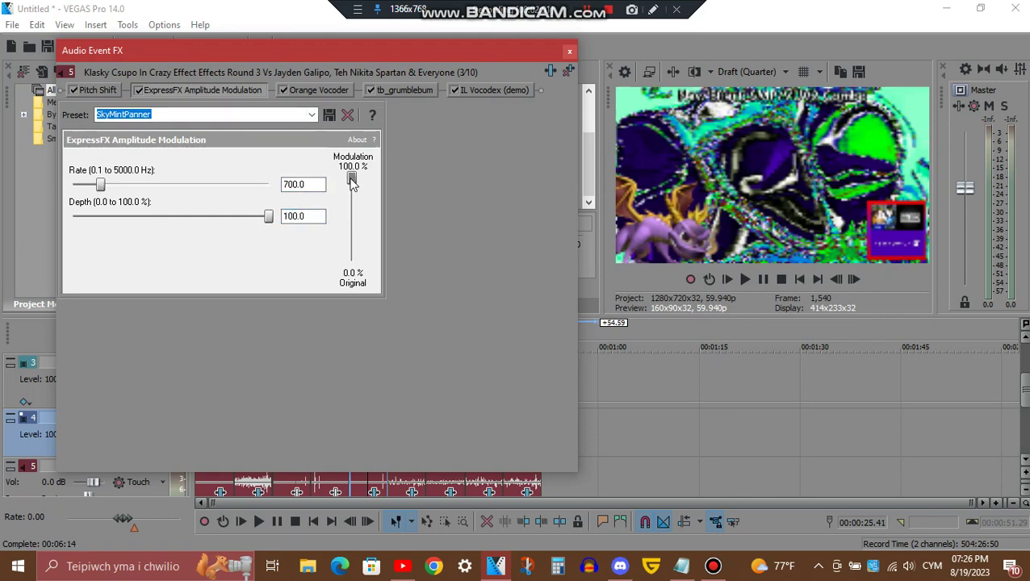
- Review the Orange Vocoder, tb_grumblebum and full IL Vocodex settings on the fifth clip's audio, and close its audio effects
{"action": "left_click", "coordinate": [325, 92]}
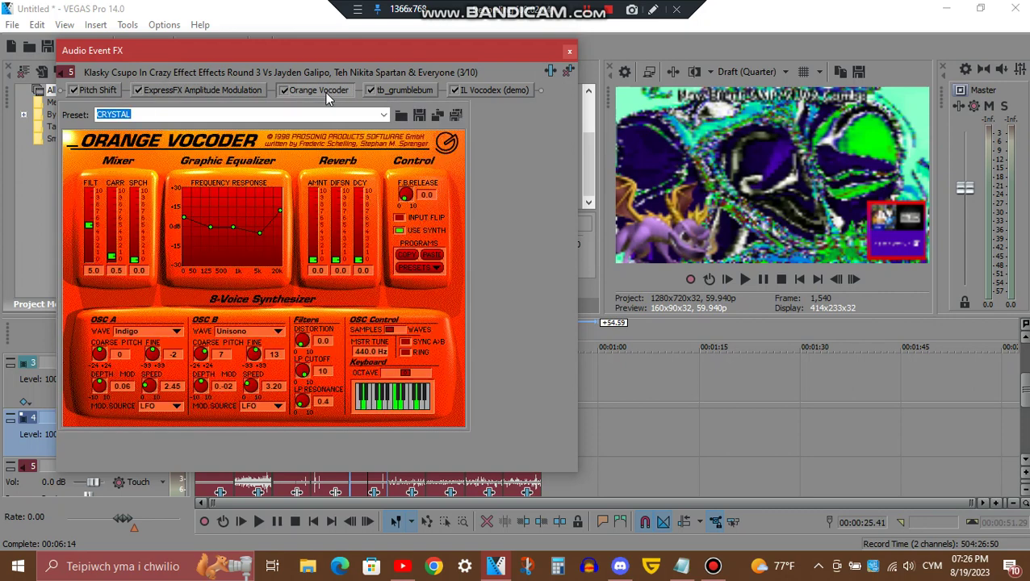
{"action": "left_click", "coordinate": [395, 92]}
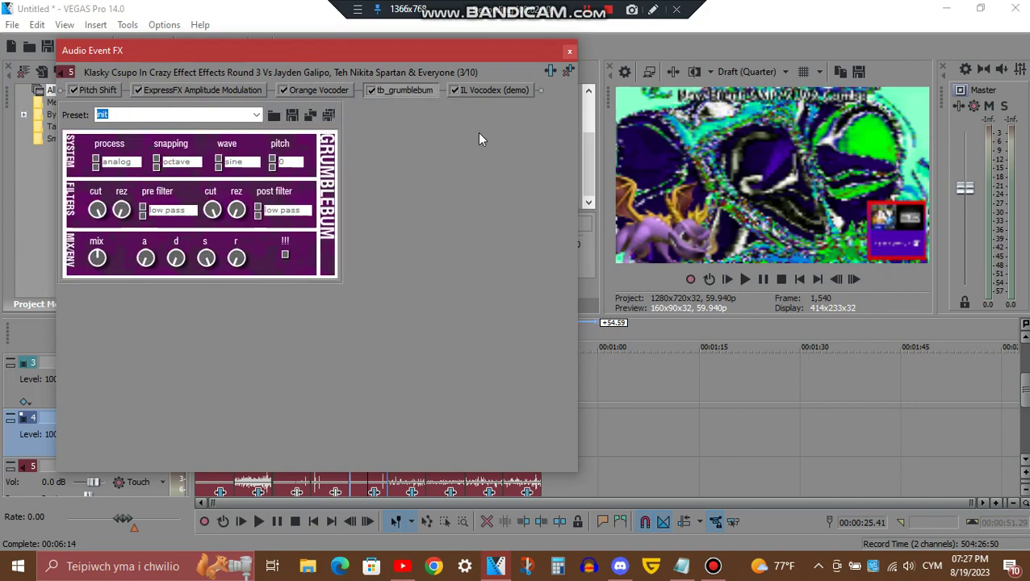
{"action": "left_click", "coordinate": [488, 91]}
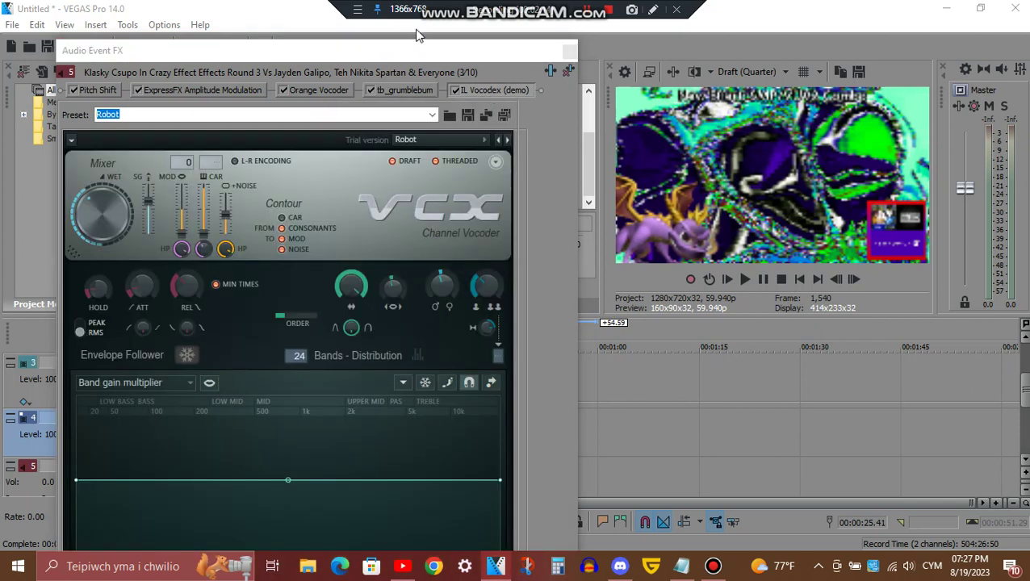
{"action": "mouse_move", "coordinate": [414, 43]}
{"action": "left_mouse_down"}
{"action": "mouse_move", "coordinate": [415, 189]}
{"action": "mouse_move", "coordinate": [414, 41]}
{"action": "left_mouse_up"}
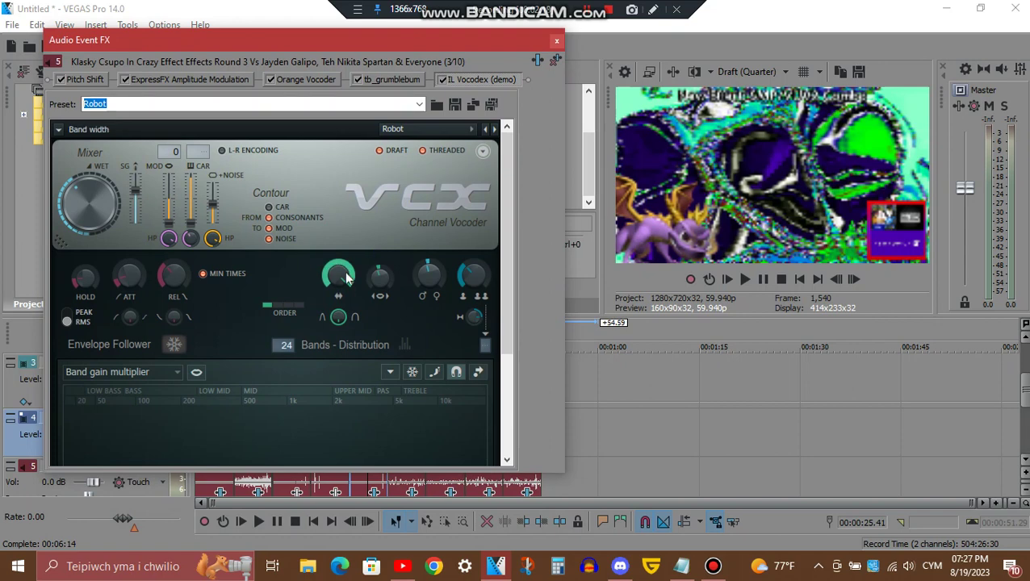
{"action": "left_click_drag", "start_coordinate": [502, 160], "coordinate": [520, 339]}
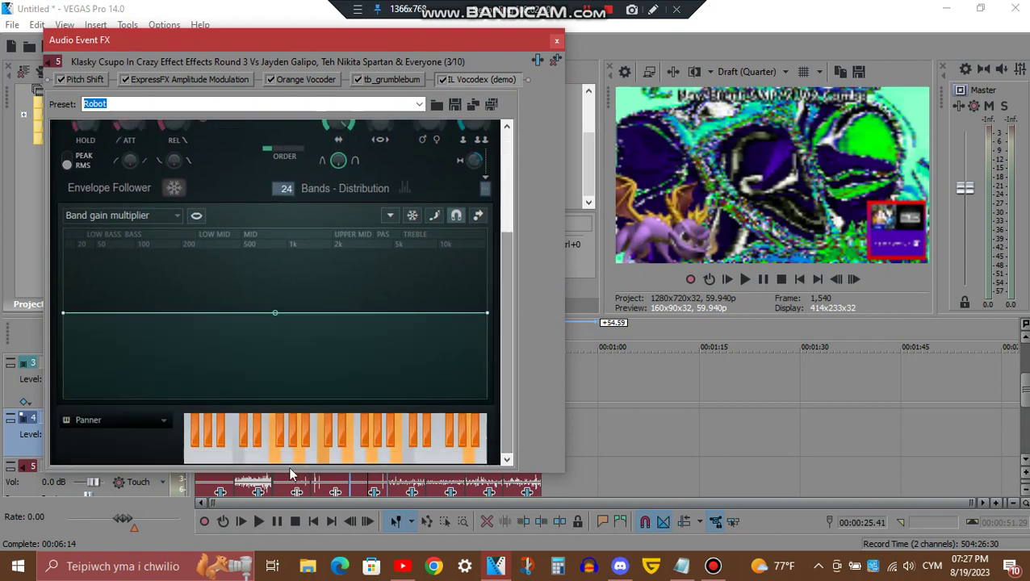
{"action": "left_click", "coordinate": [556, 41]}
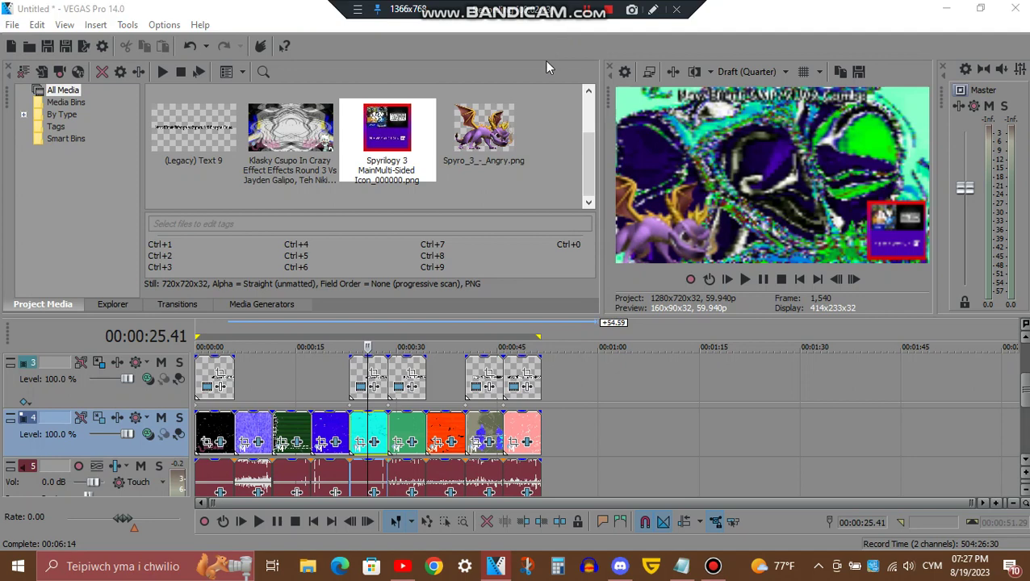
- Open the video effects of the green sixth clip on track 4 and inspect its Rays settings
{"action": "left_click", "coordinate": [406, 436]}
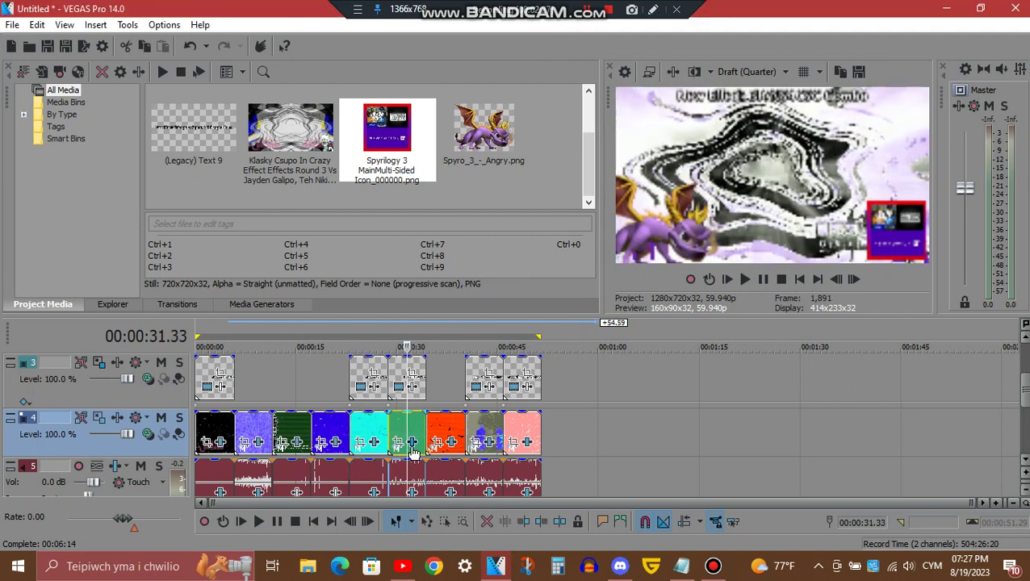
{"action": "left_click", "coordinate": [413, 443]}
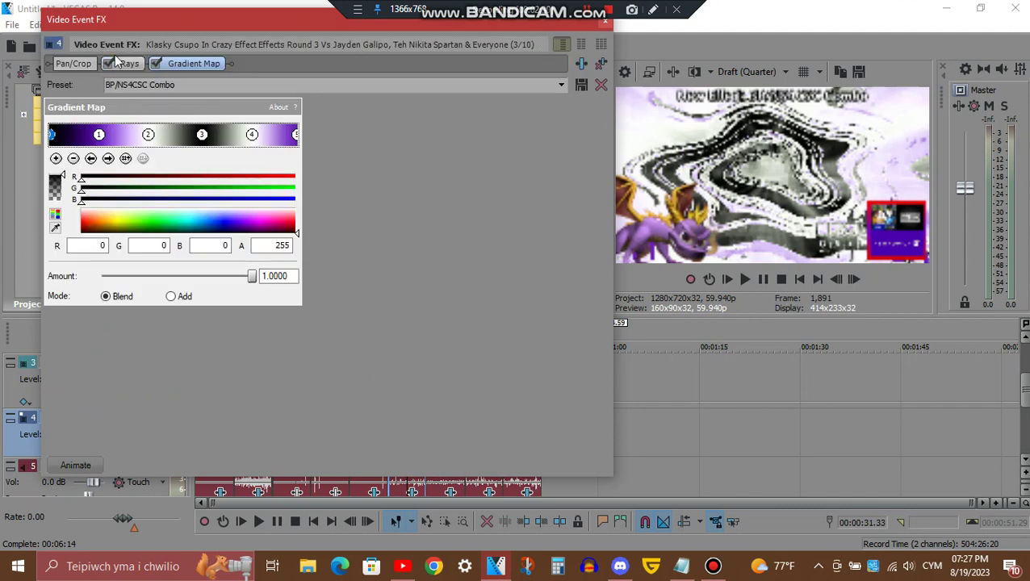
{"action": "left_click", "coordinate": [128, 64]}
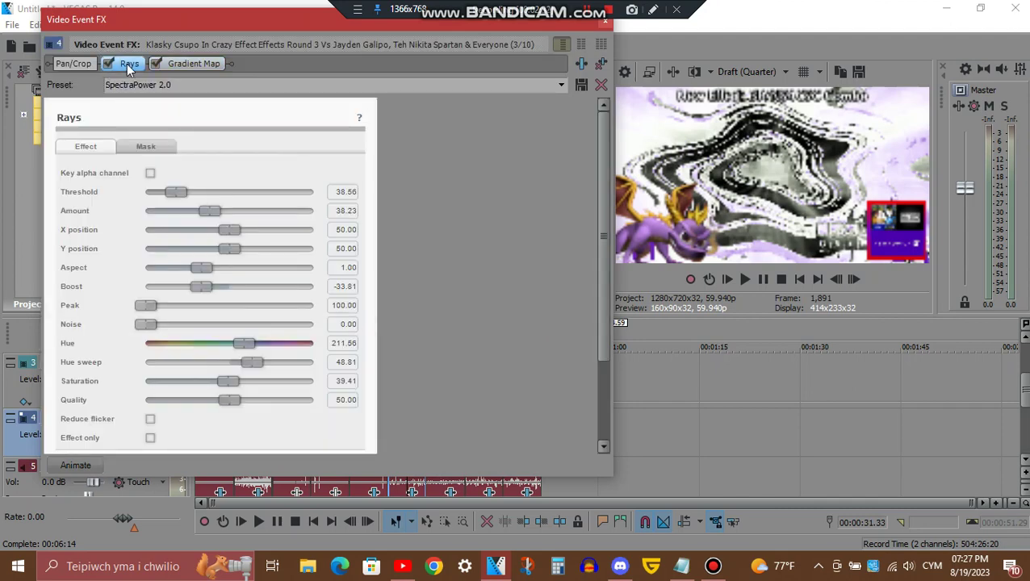
- Step through every Gradient Map control point colour on the sixth clip, and close its video effects
{"action": "left_click", "coordinate": [178, 70]}
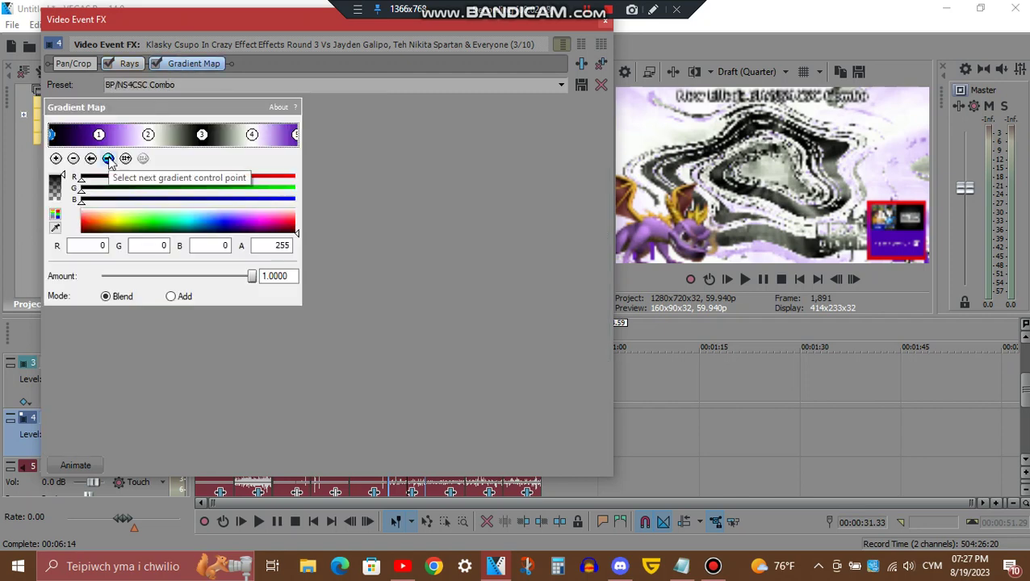
{"action": "left_click", "coordinate": [108, 159]}
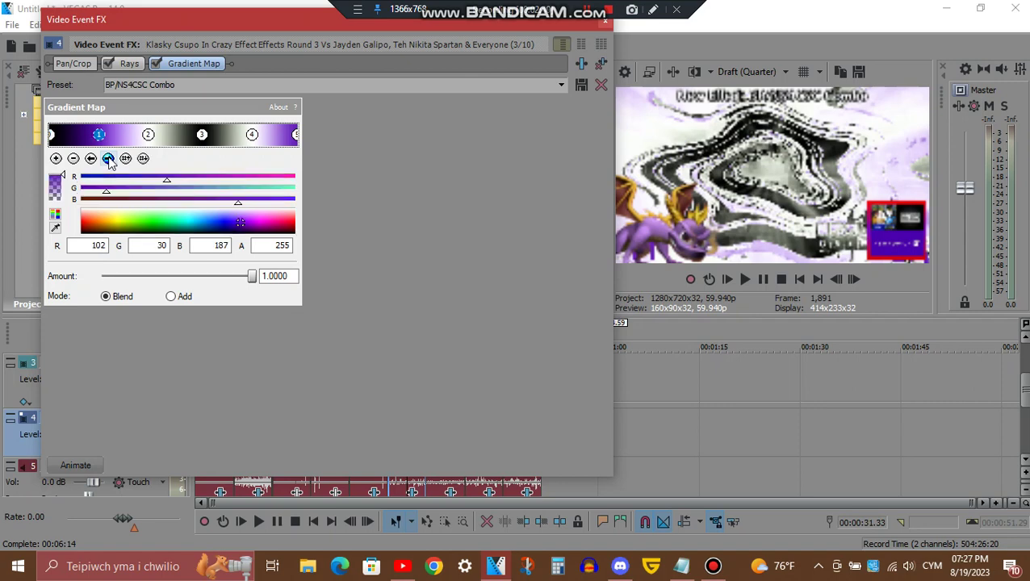
{"action": "left_click", "coordinate": [109, 159]}
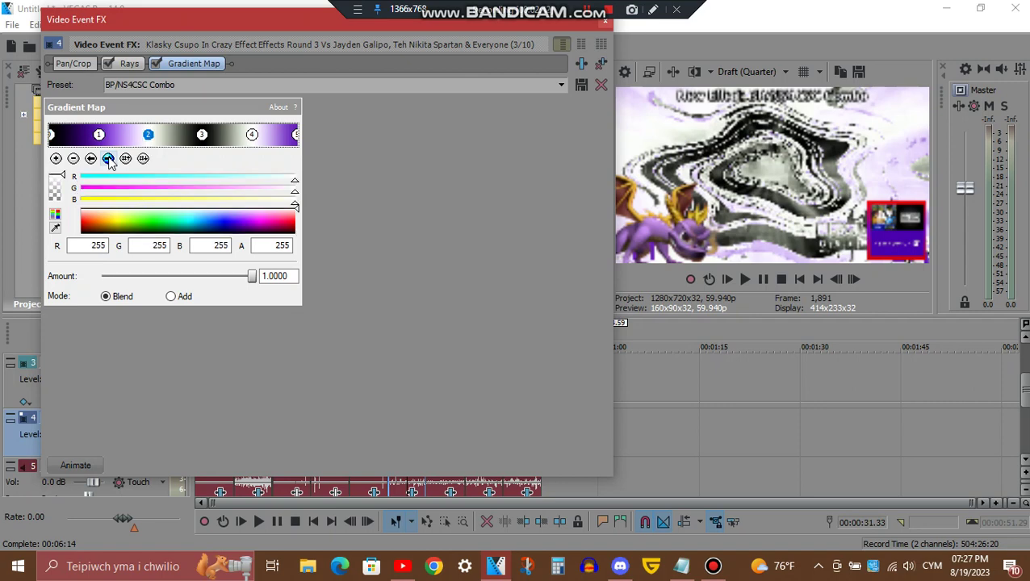
{"action": "left_click", "coordinate": [109, 159]}
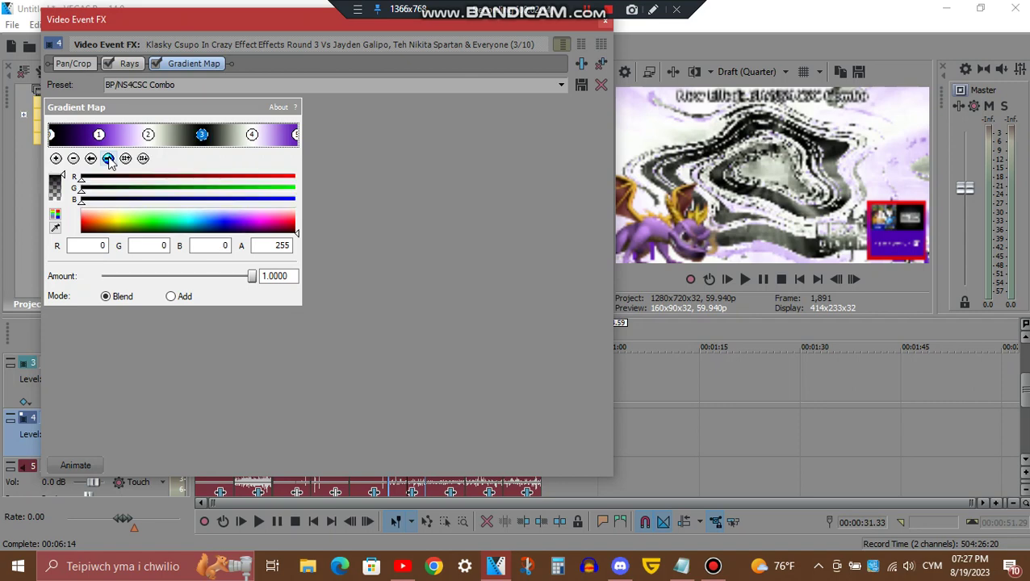
{"action": "left_click", "coordinate": [108, 159]}
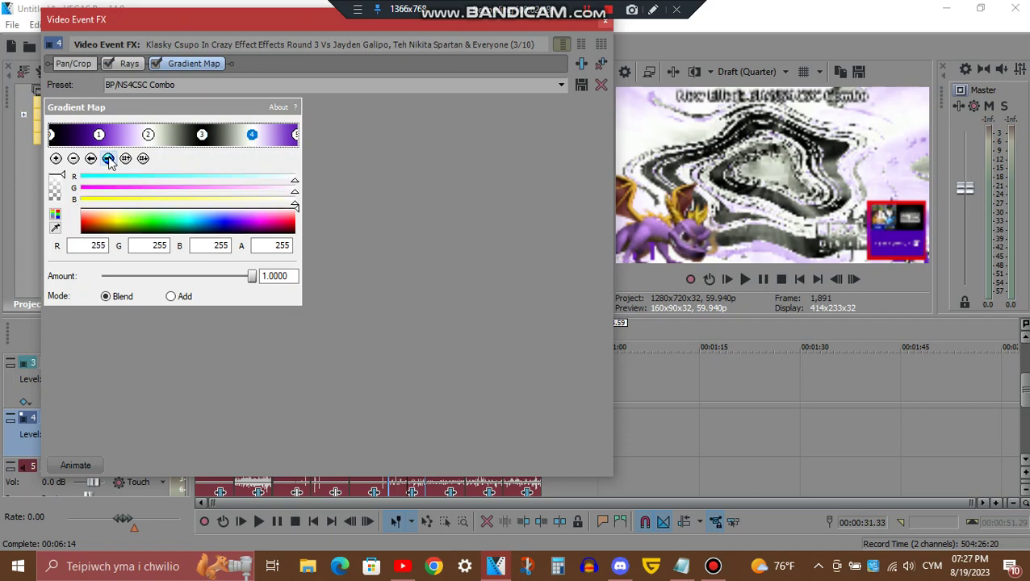
{"action": "left_click", "coordinate": [108, 159]}
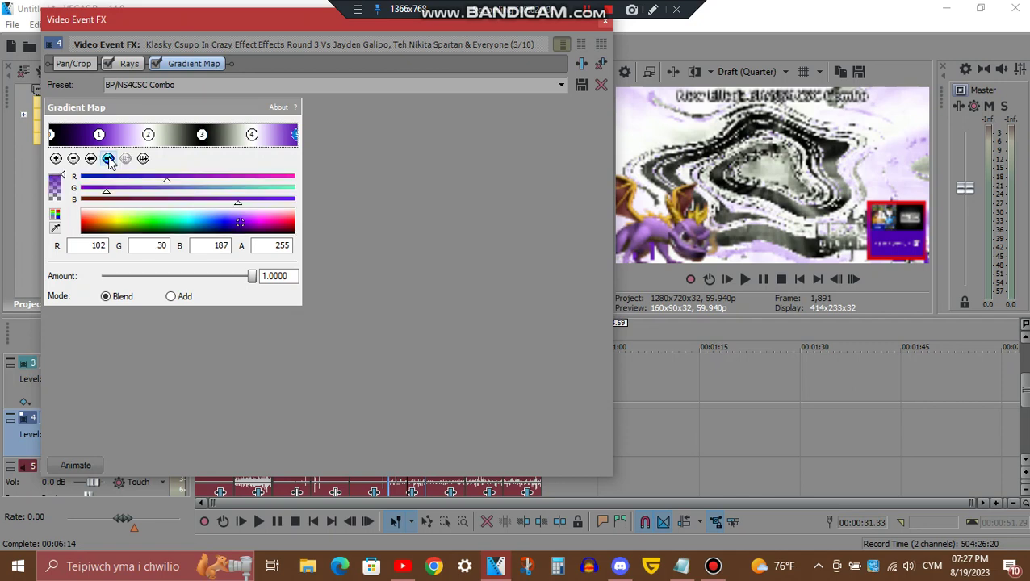
{"action": "left_click", "coordinate": [606, 27]}
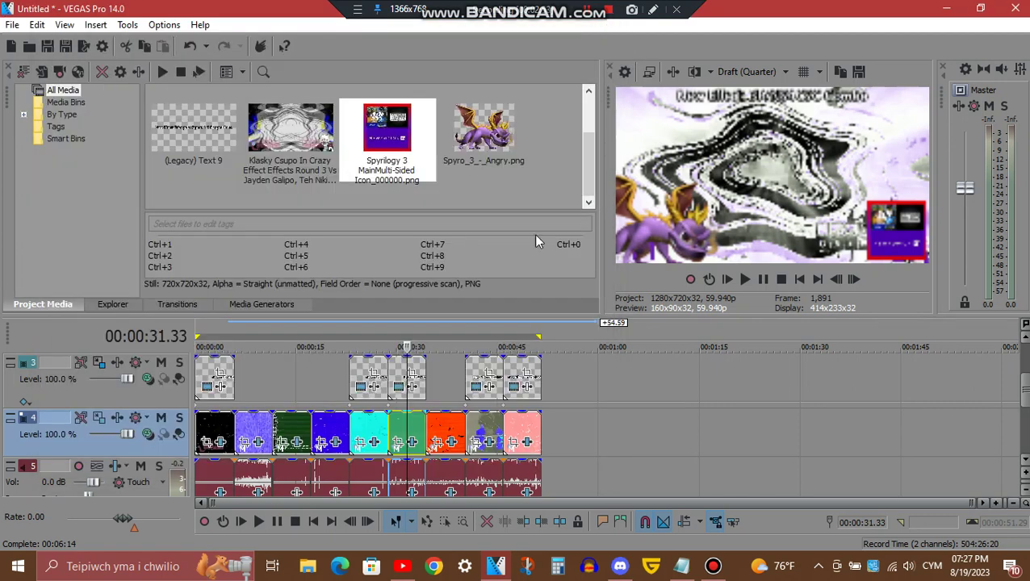
- Open the sixth clip's audio effects, examine the IL Vocodex settings down to the keyboard, and close them
{"action": "left_click", "coordinate": [413, 493]}
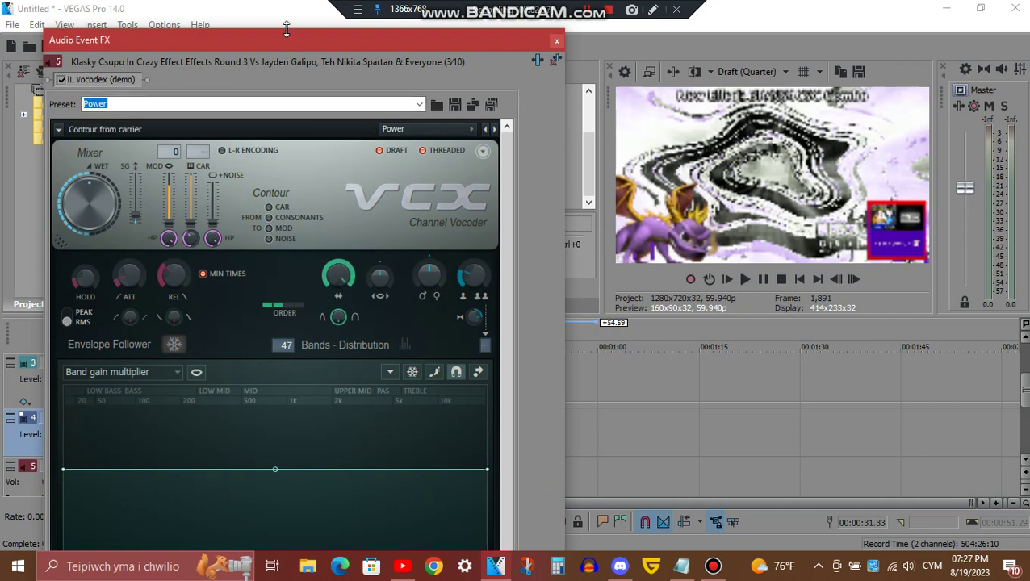
{"action": "left_click_drag", "start_coordinate": [280, 29], "coordinate": [328, 78]}
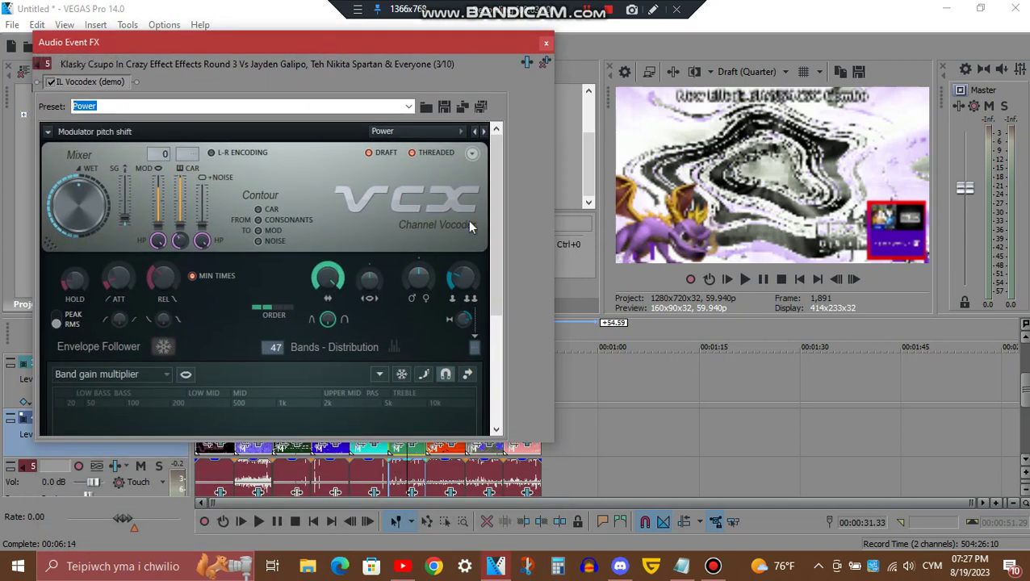
{"action": "left_click_drag", "start_coordinate": [494, 192], "coordinate": [507, 357]}
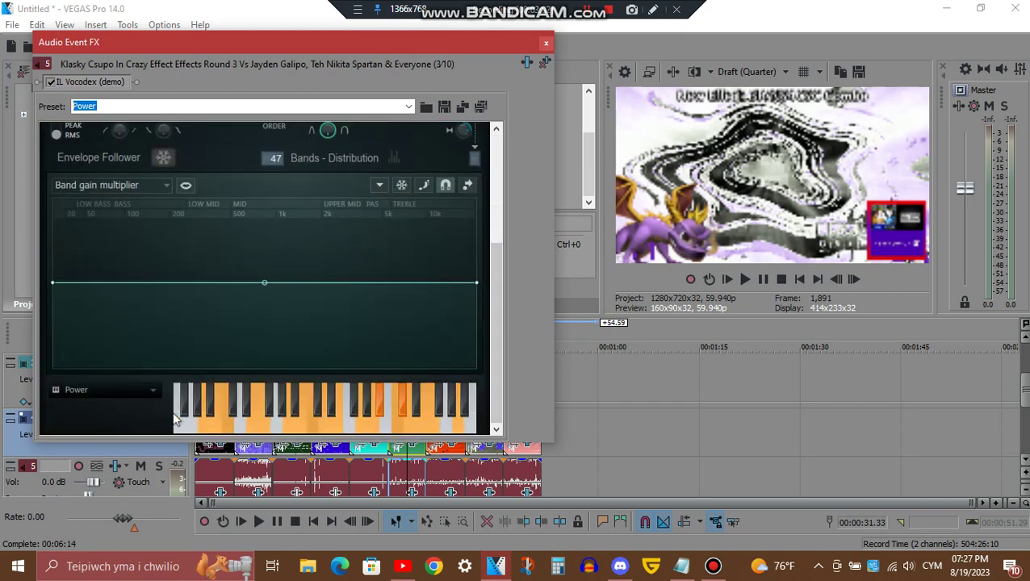
{"action": "left_click", "coordinate": [545, 47]}
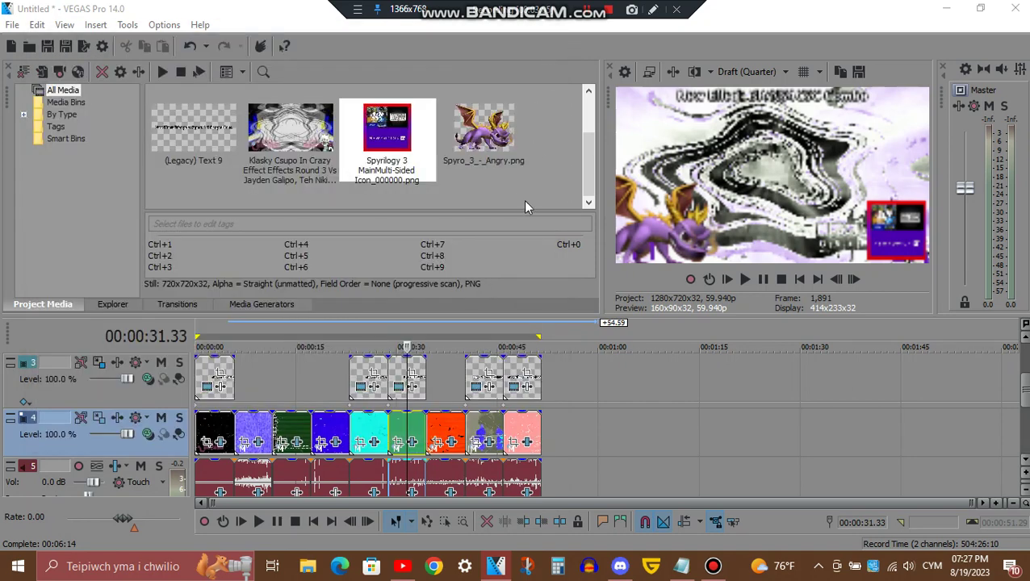
- Open the video effects of the olive eighth clip on track 4 and inspect its Rays and NewBlue LE Starlight settings
{"action": "left_click", "coordinate": [485, 439]}
{"action": "left_click", "coordinate": [489, 440]}
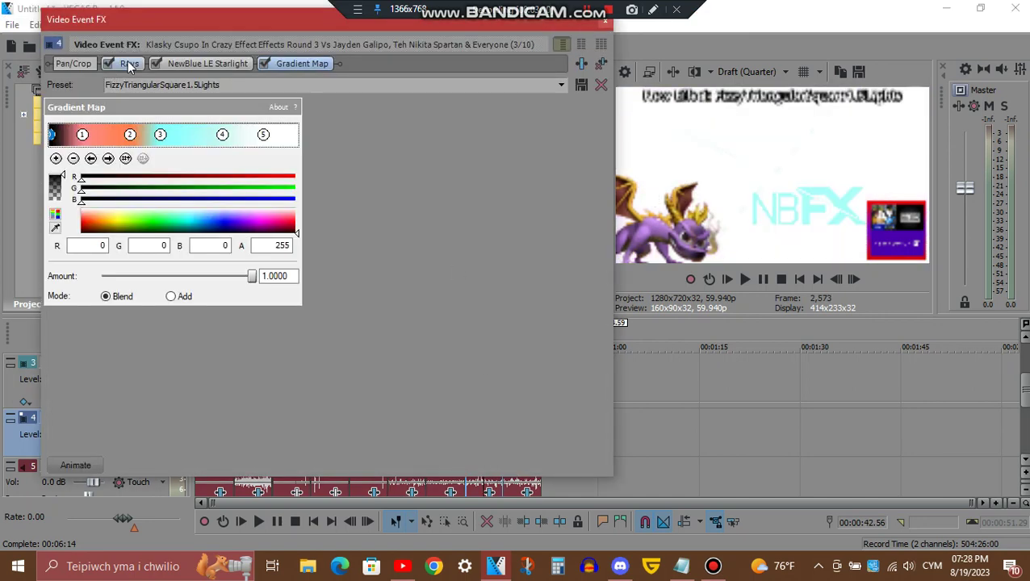
{"action": "left_click", "coordinate": [127, 64]}
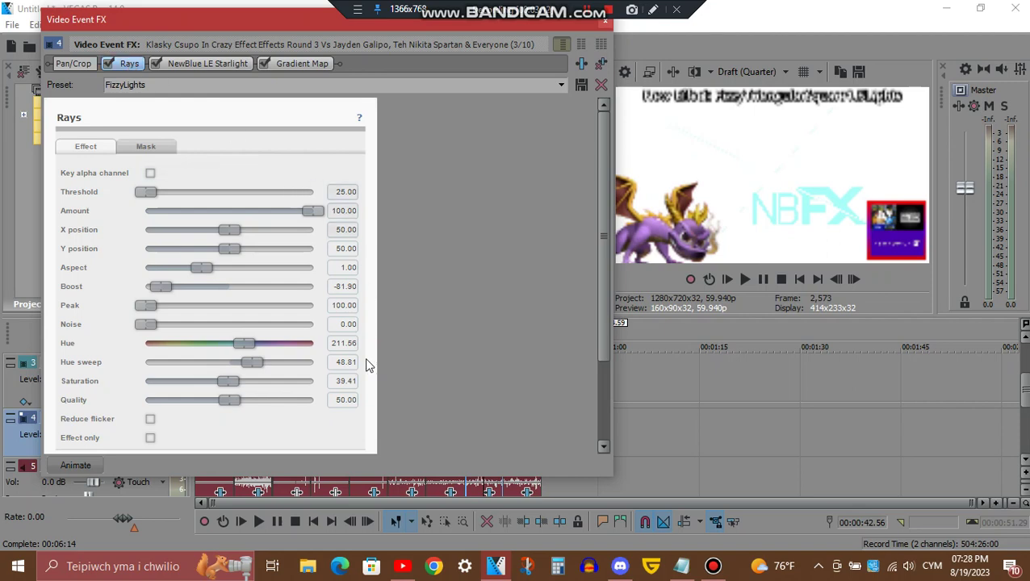
{"action": "left_click", "coordinate": [226, 65]}
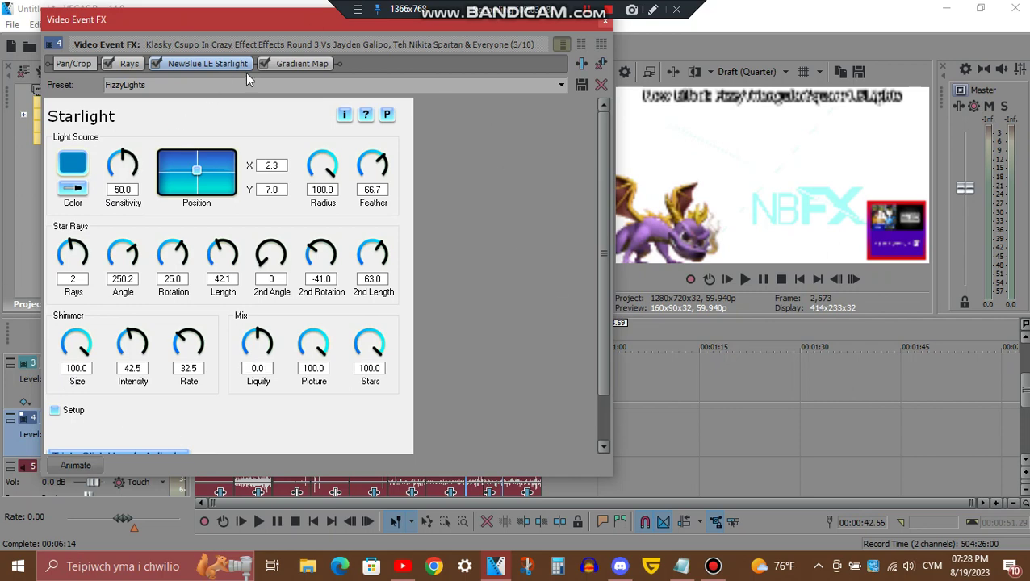
- Check each Gradient Map control point's RGB values on the eighth clip, and close its video effects
{"action": "left_click", "coordinate": [310, 65]}
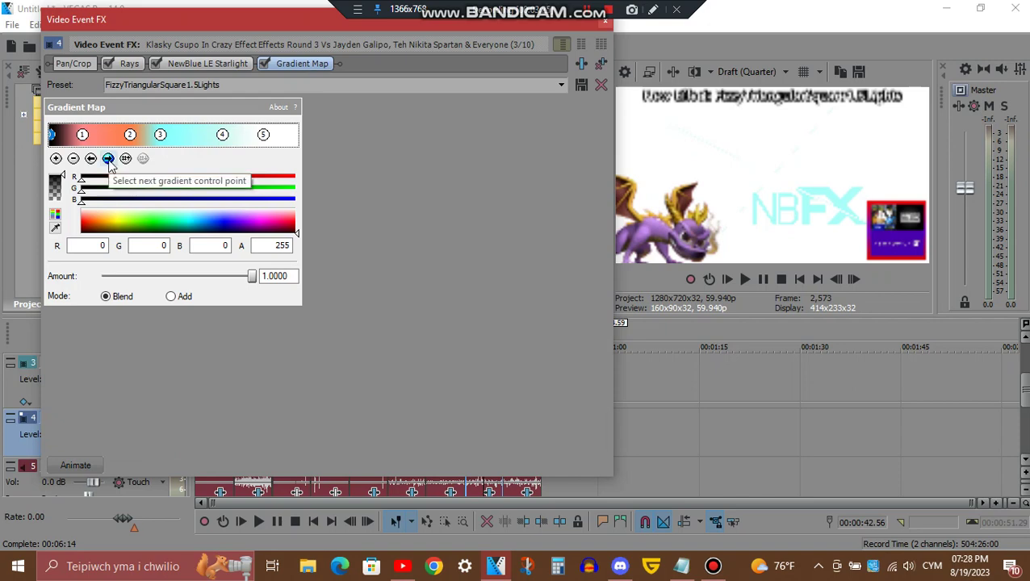
{"action": "left_click", "coordinate": [109, 159]}
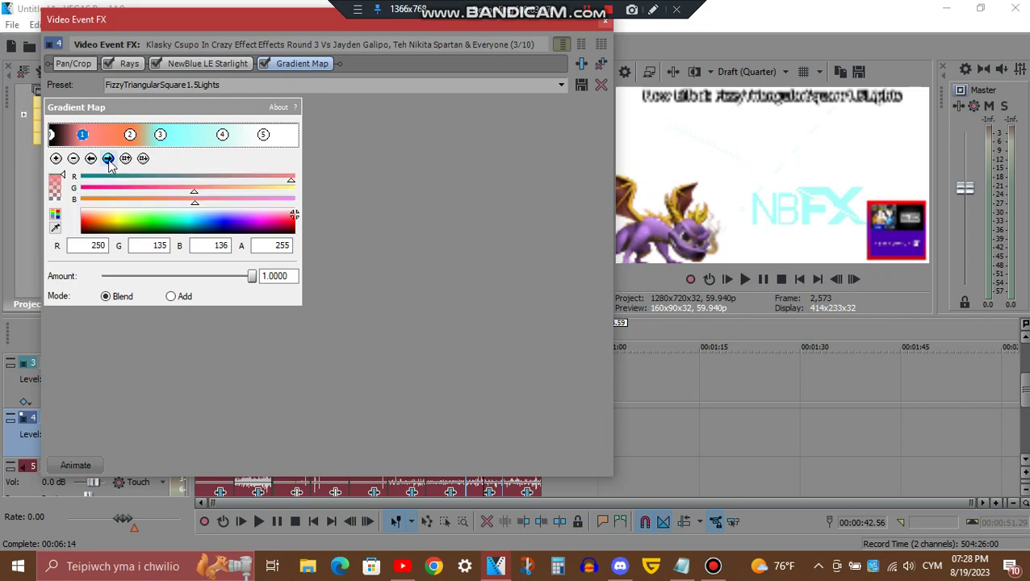
{"action": "left_click", "coordinate": [109, 159]}
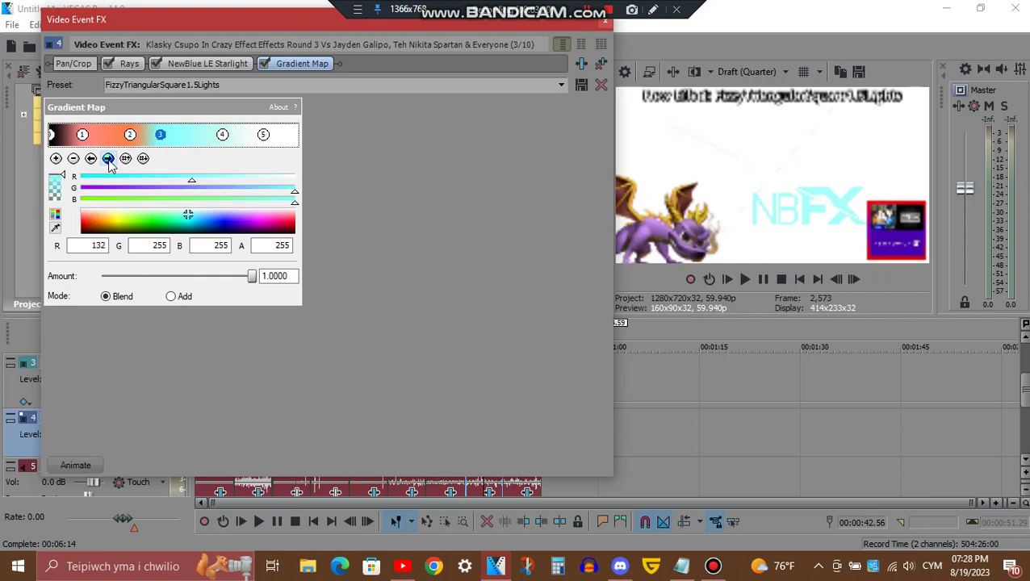
{"action": "left_click", "coordinate": [109, 158]}
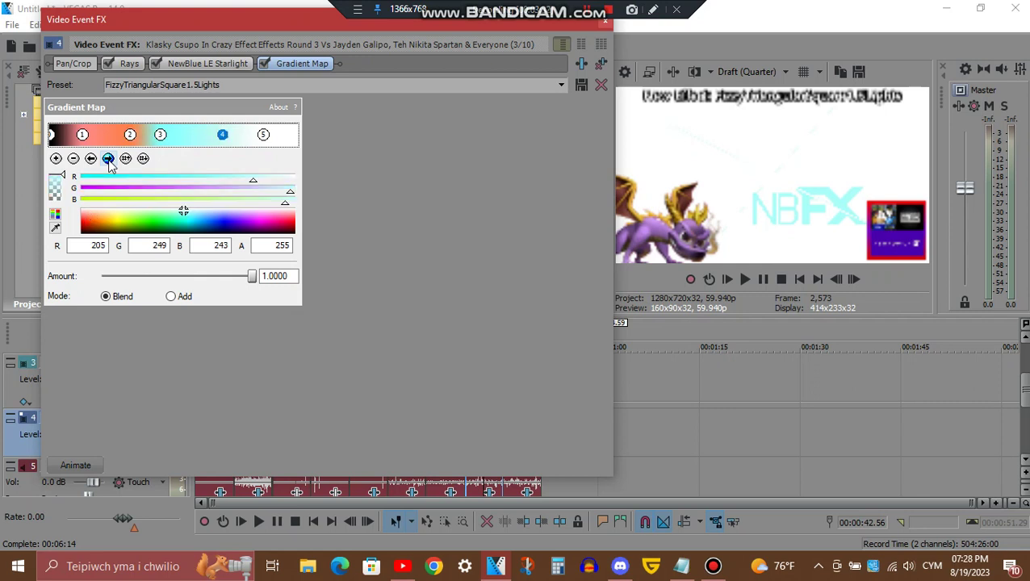
{"action": "left_click", "coordinate": [108, 159]}
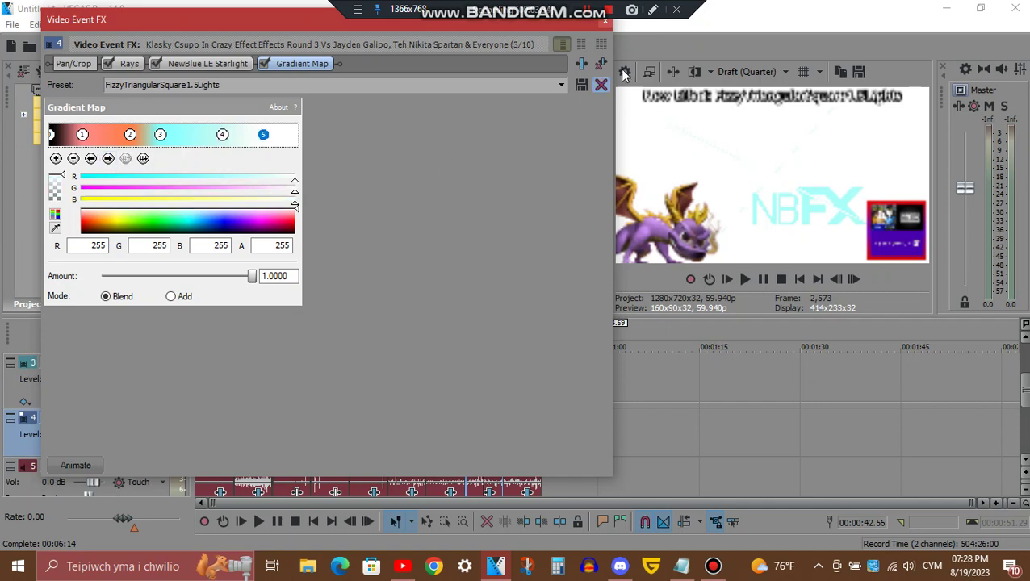
{"action": "left_click", "coordinate": [604, 29]}
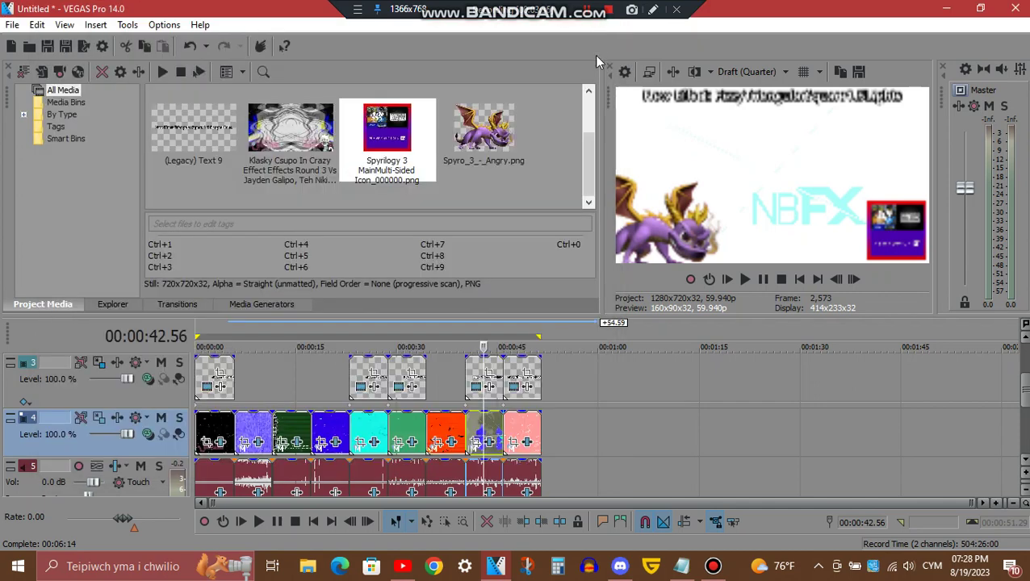
- Open the eighth clip's audio effects and reselect the WEIRD TALK preset from the Orange Vocoder presets
{"action": "left_click", "coordinate": [492, 492]}
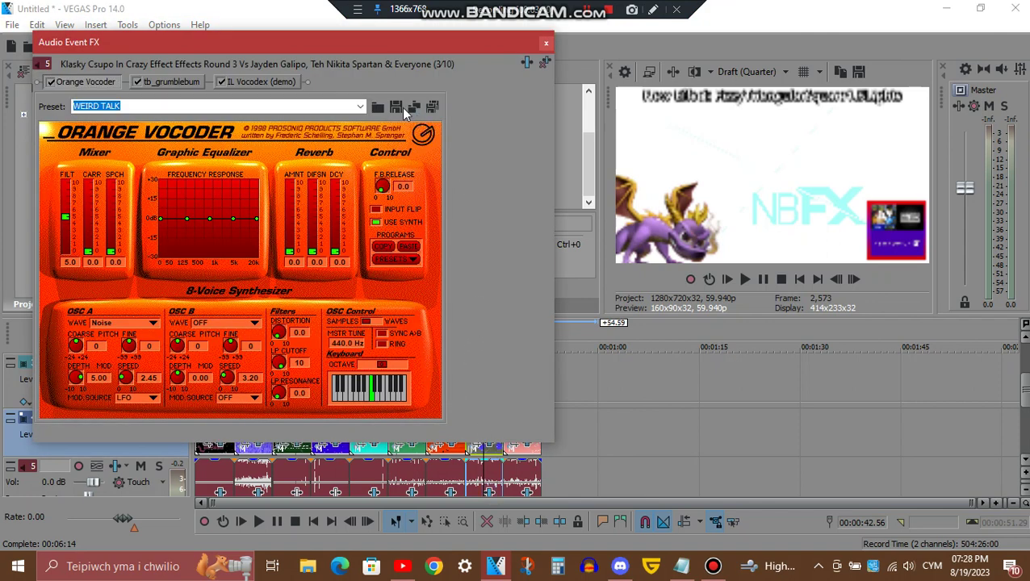
{"action": "left_click", "coordinate": [361, 107]}
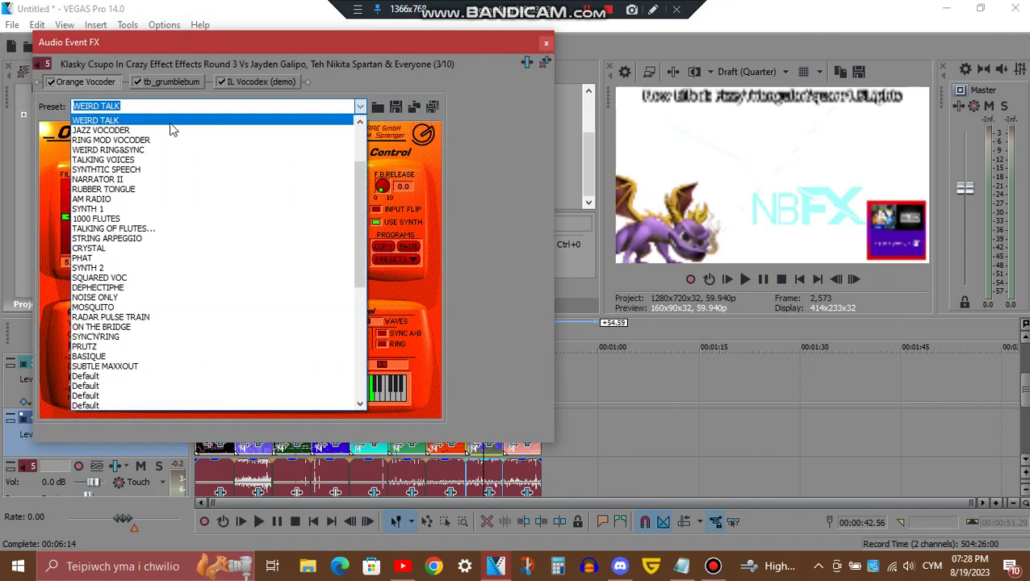
{"action": "left_click", "coordinate": [170, 122]}
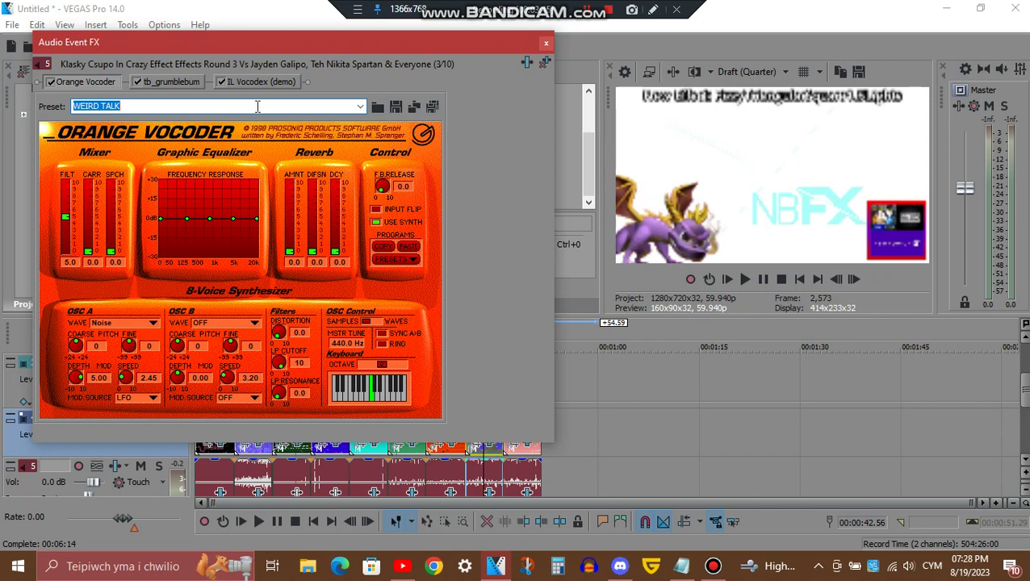
- Inspect the eighth clip's tb_grumblebum and IL Vocodex settings down to the keyboard, and close its audio effects
{"action": "left_click", "coordinate": [180, 81]}
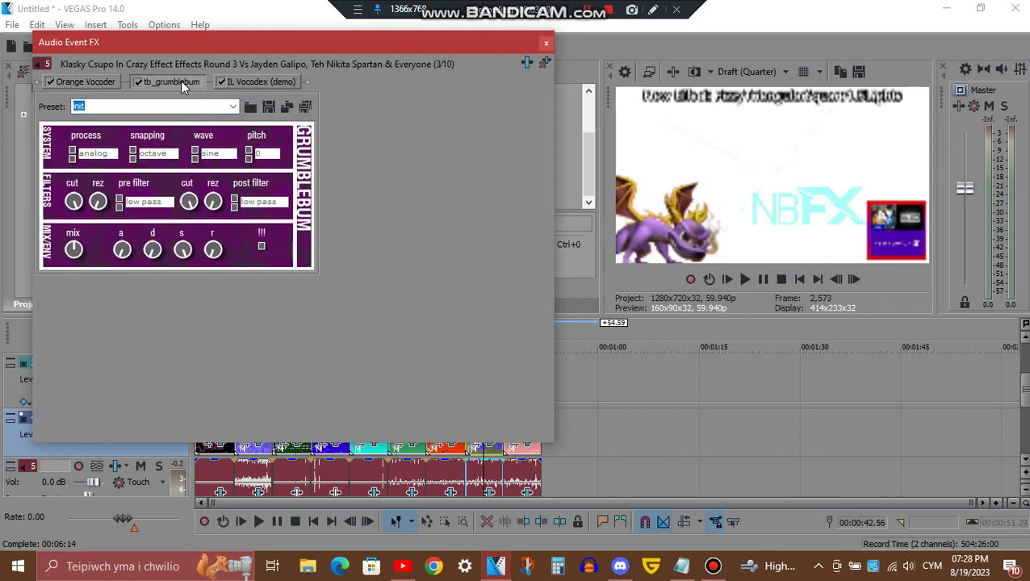
{"action": "left_click", "coordinate": [283, 84]}
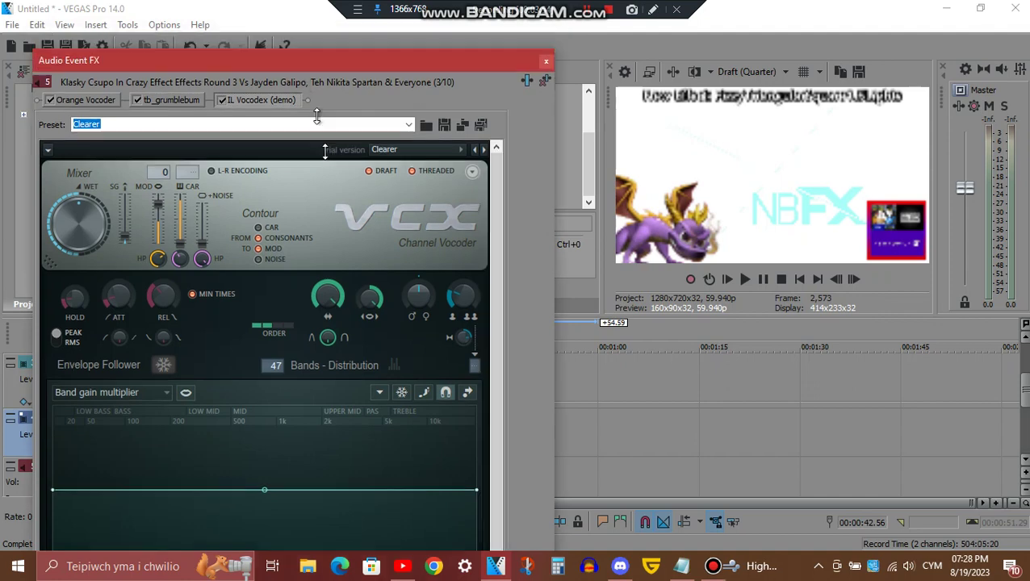
{"action": "left_click_drag", "start_coordinate": [323, 60], "coordinate": [347, 67]}
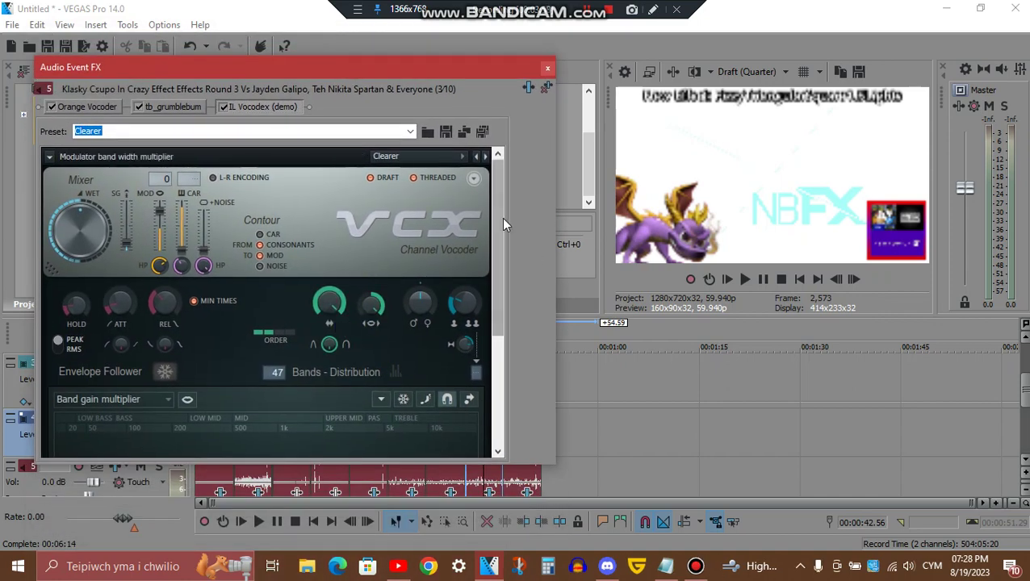
{"action": "left_click_drag", "start_coordinate": [502, 217], "coordinate": [523, 437]}
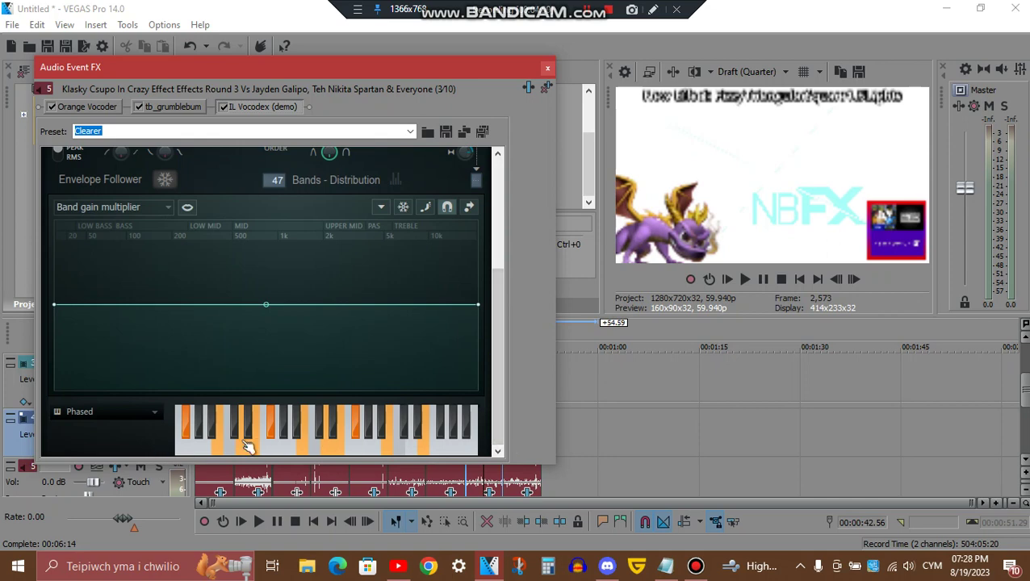
{"action": "left_click", "coordinate": [547, 72]}
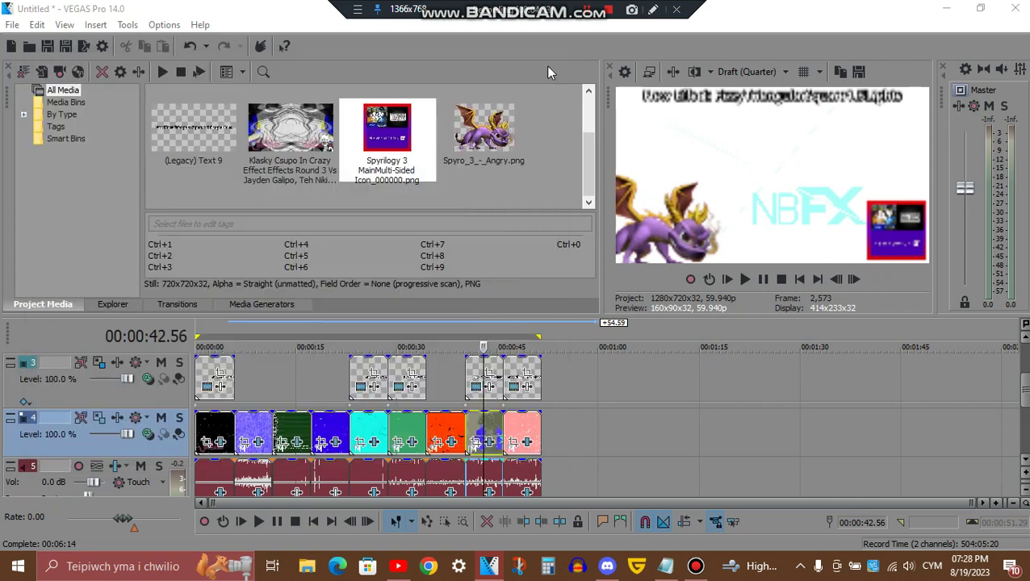
- Open the pink ninth clip's video effects on track 4, check each Gradient Map control point's RGB values, and close them
{"action": "left_click", "coordinate": [525, 436]}
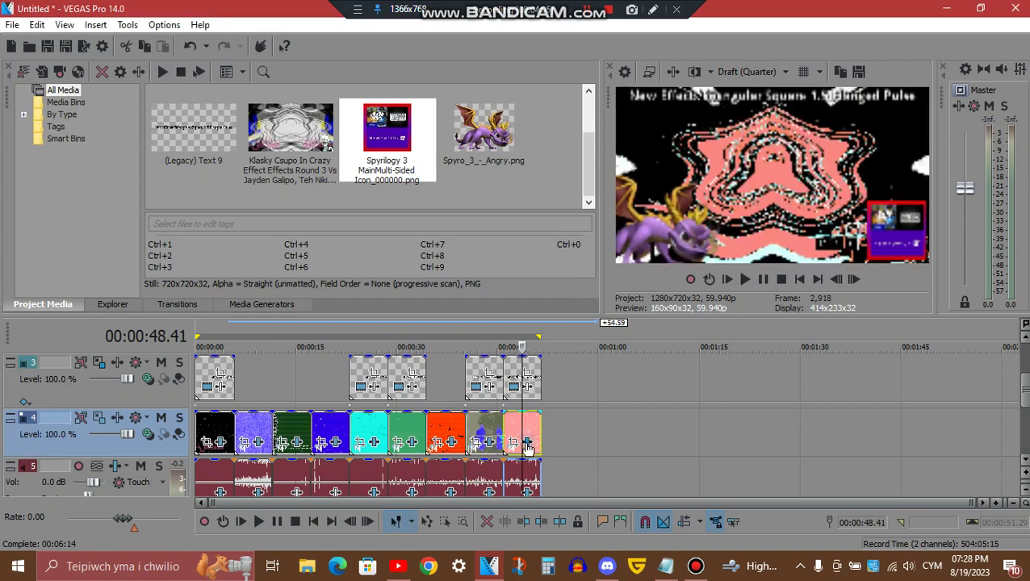
{"action": "left_click", "coordinate": [528, 445]}
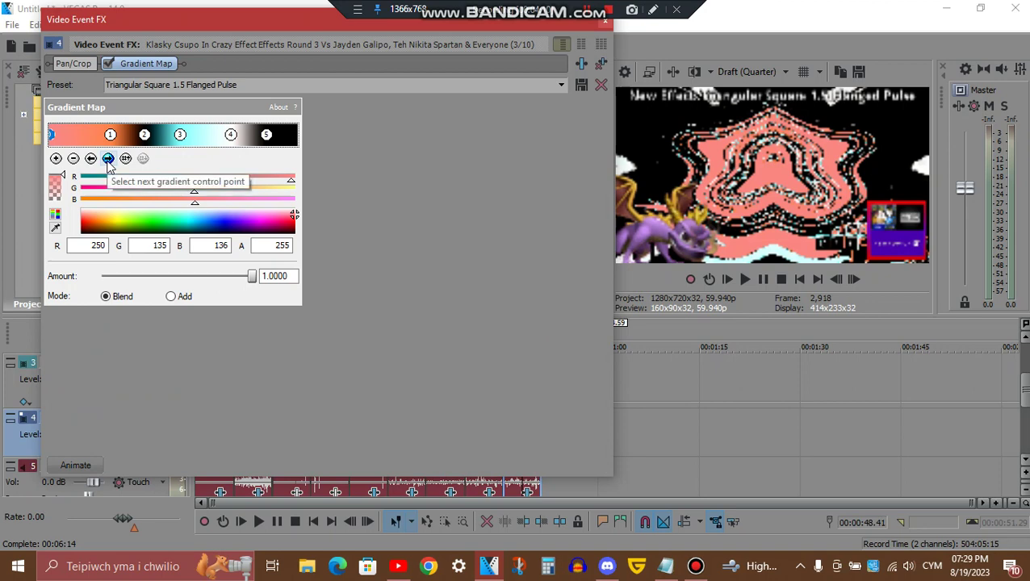
{"action": "left_click", "coordinate": [108, 159]}
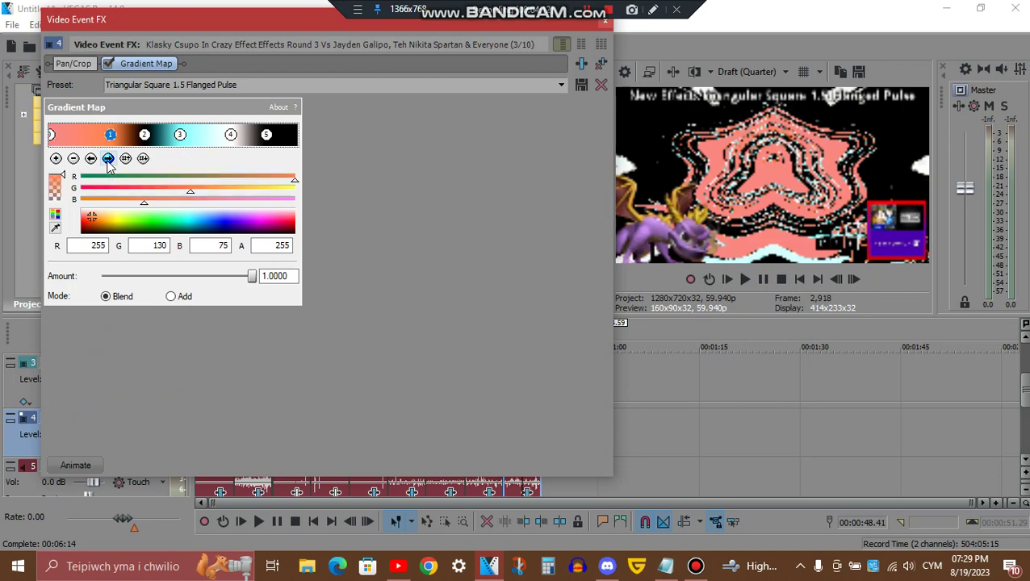
{"action": "left_click", "coordinate": [108, 159]}
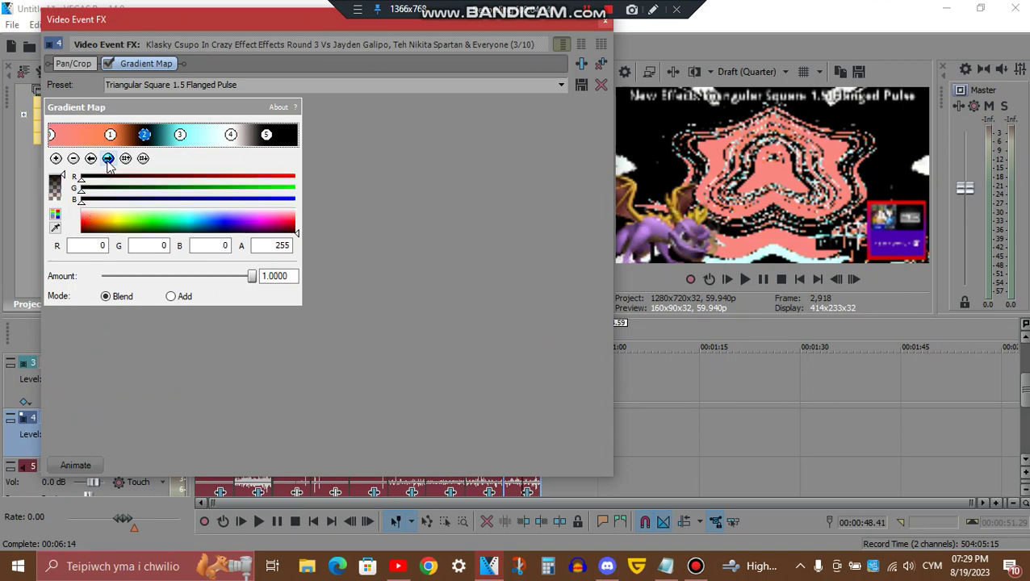
{"action": "left_click", "coordinate": [109, 159]}
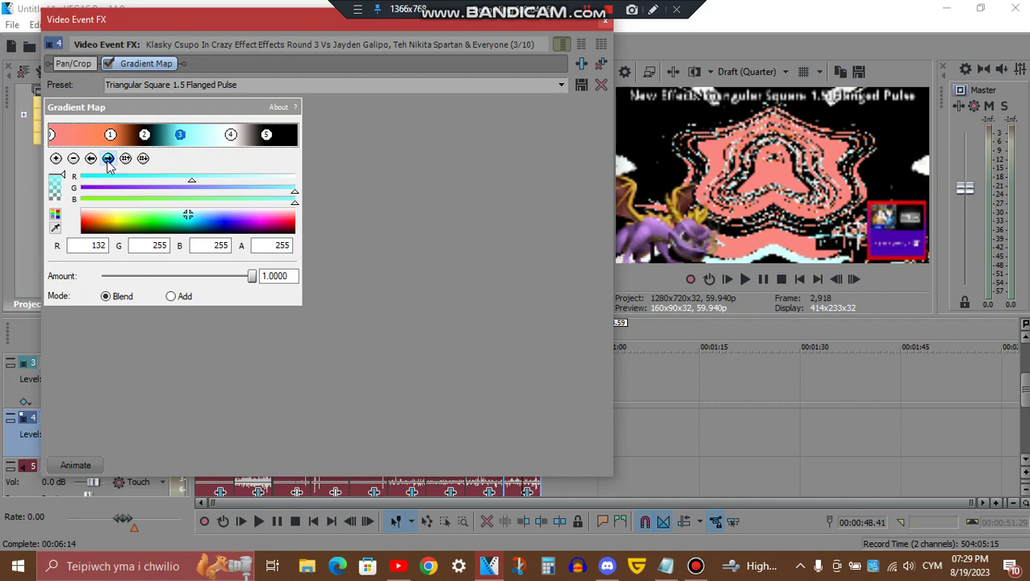
{"action": "left_click", "coordinate": [108, 159]}
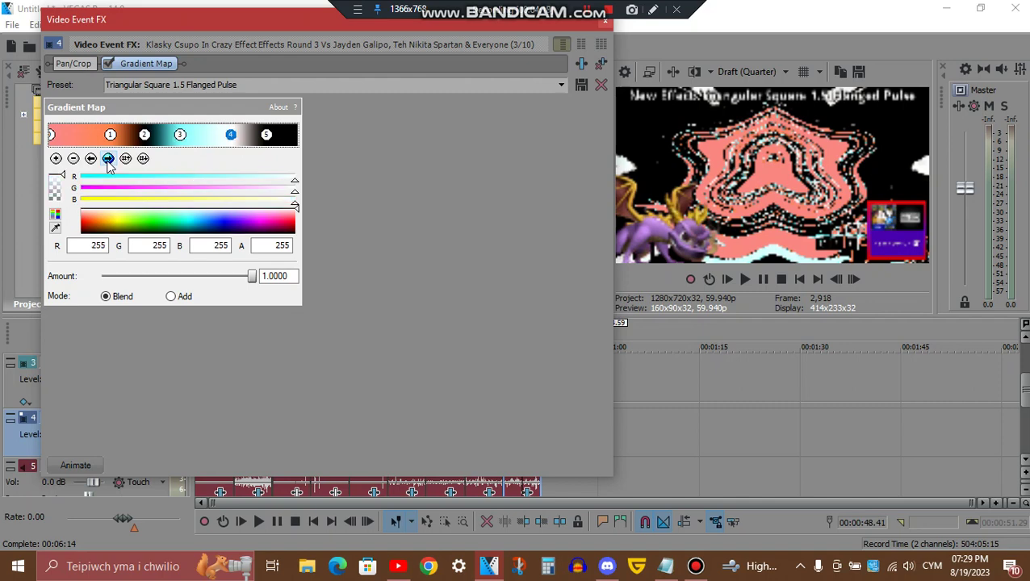
{"action": "left_click", "coordinate": [108, 159]}
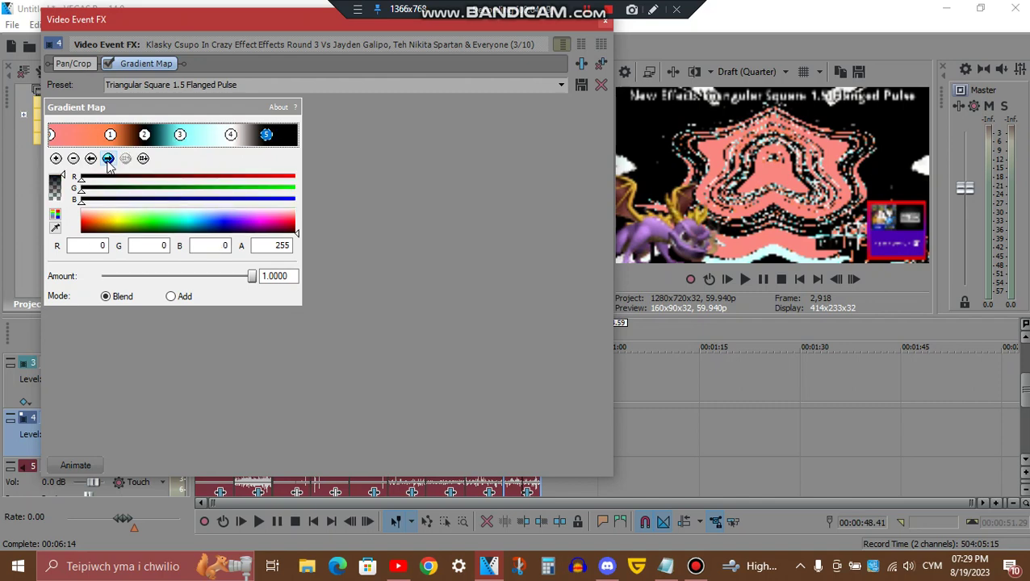
{"action": "left_click", "coordinate": [607, 25]}
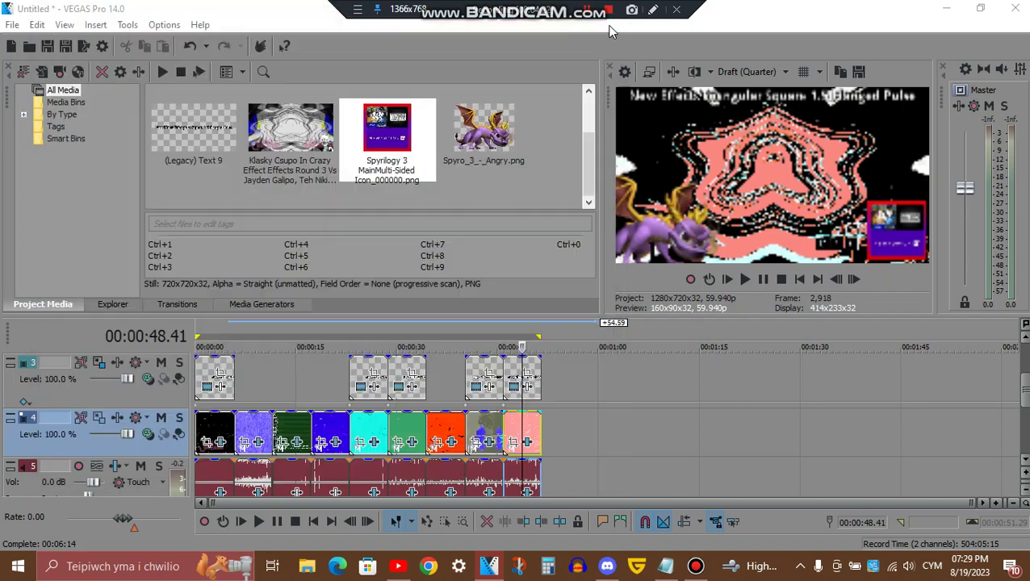
- Open the ninth clip's audio effects, examine the IL Vocodex settings down to the keyboard, and close them
{"action": "left_click", "coordinate": [527, 492]}
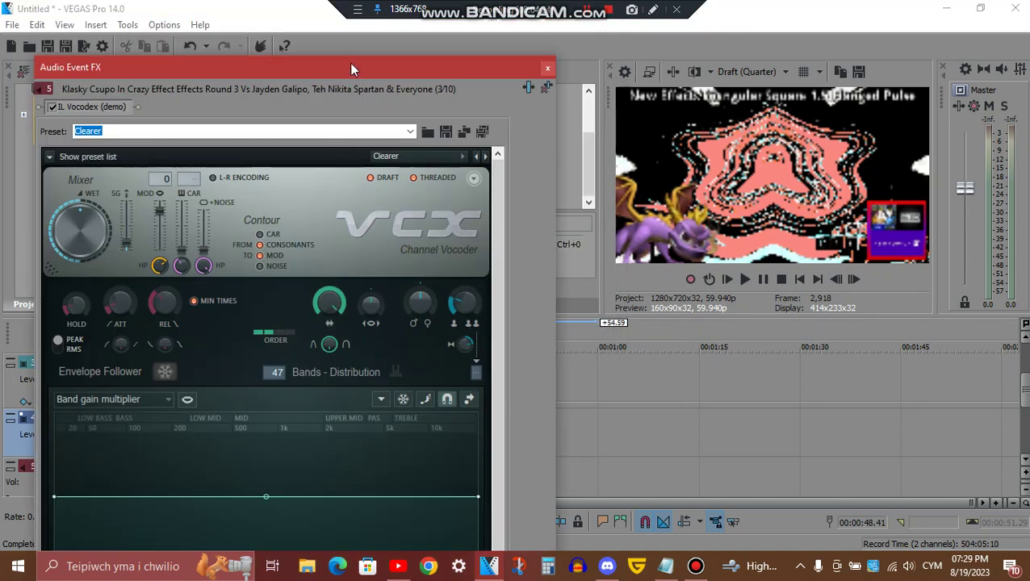
{"action": "left_click_drag", "start_coordinate": [335, 56], "coordinate": [385, 63]}
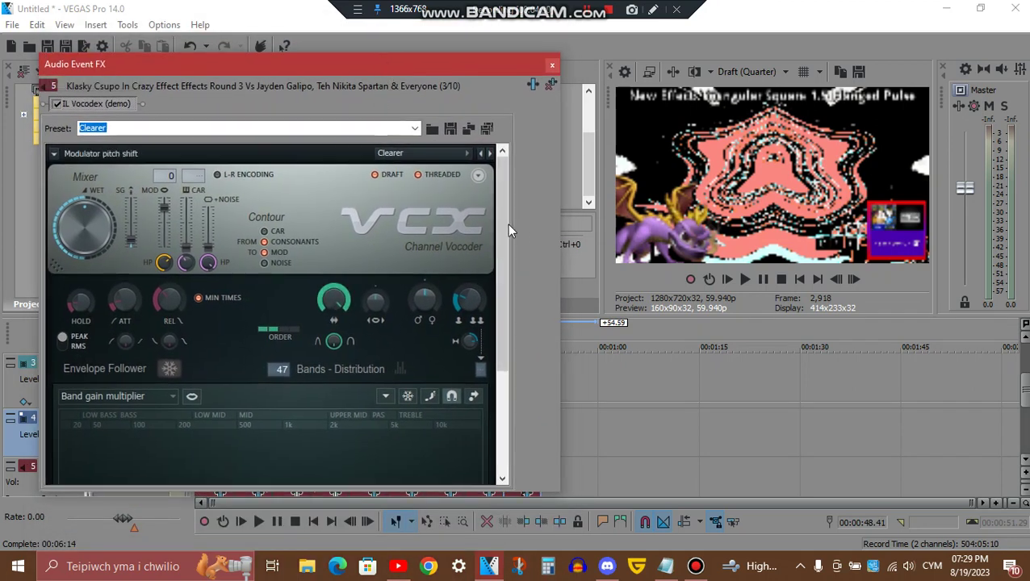
{"action": "left_click_drag", "start_coordinate": [507, 224], "coordinate": [501, 396]}
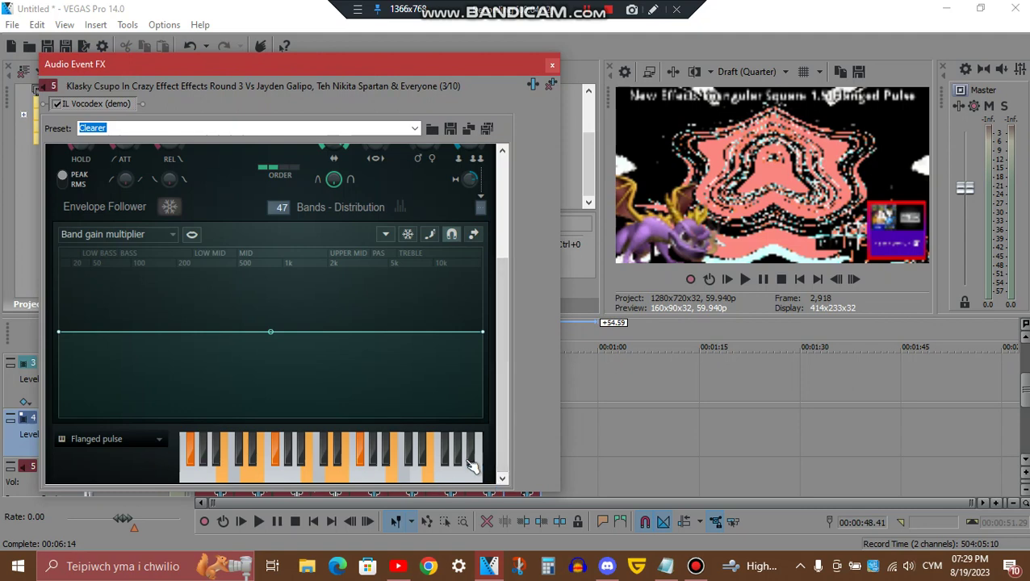
{"action": "left_click", "coordinate": [553, 65]}
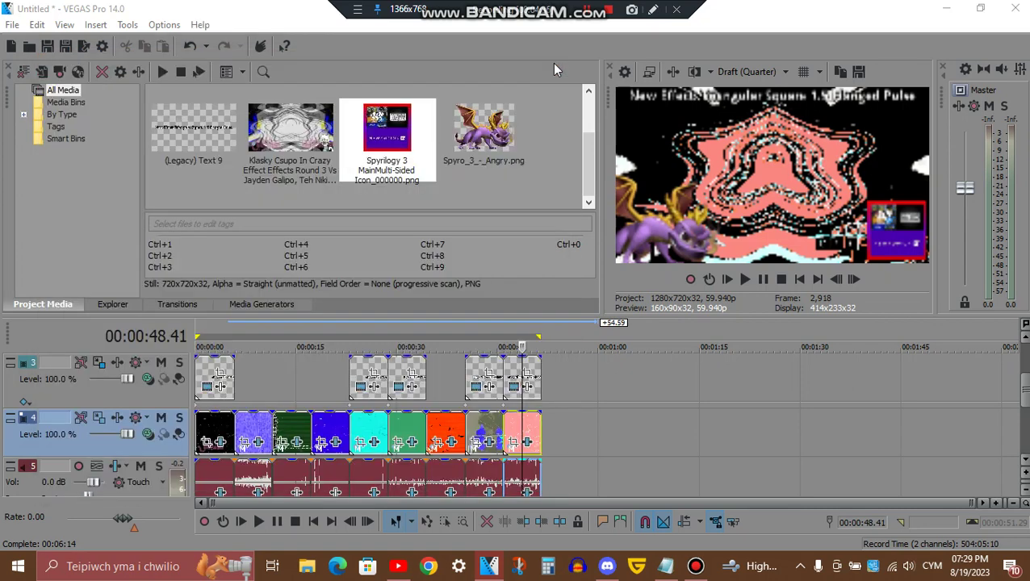